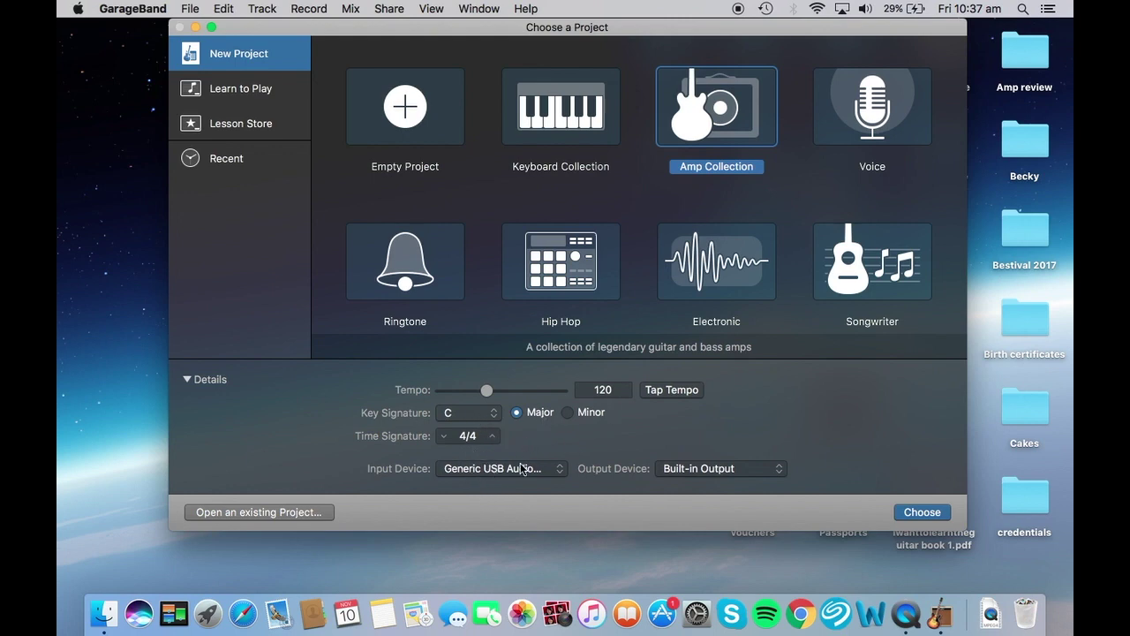
Create an Amp Collection project with Generic USB Audio input and Built-in Output.
click(560, 472)
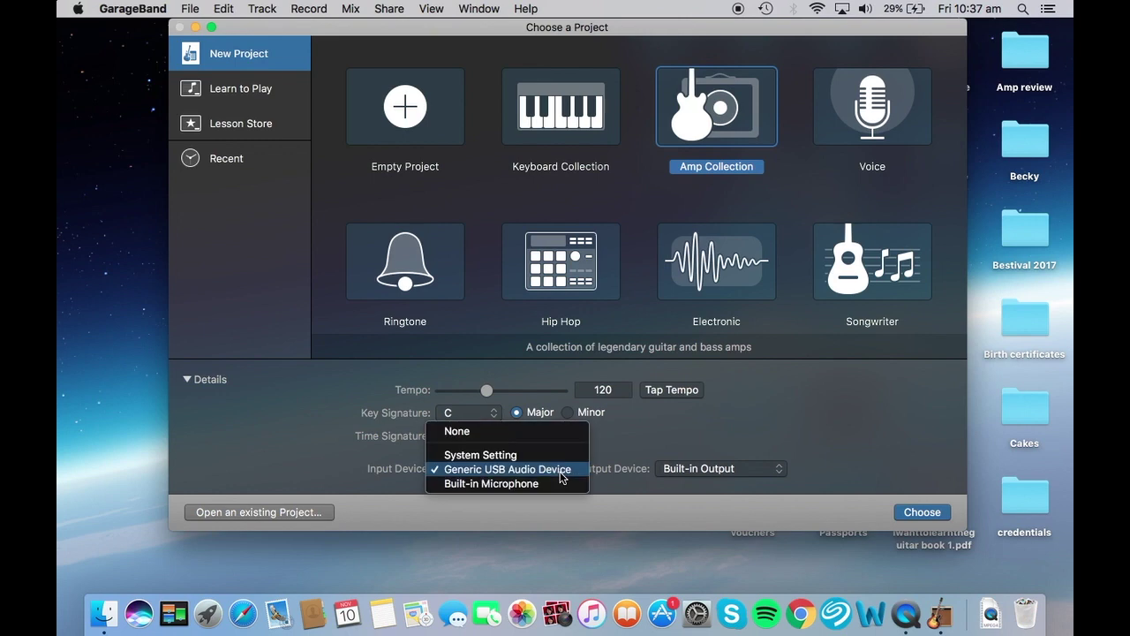
click(495, 474)
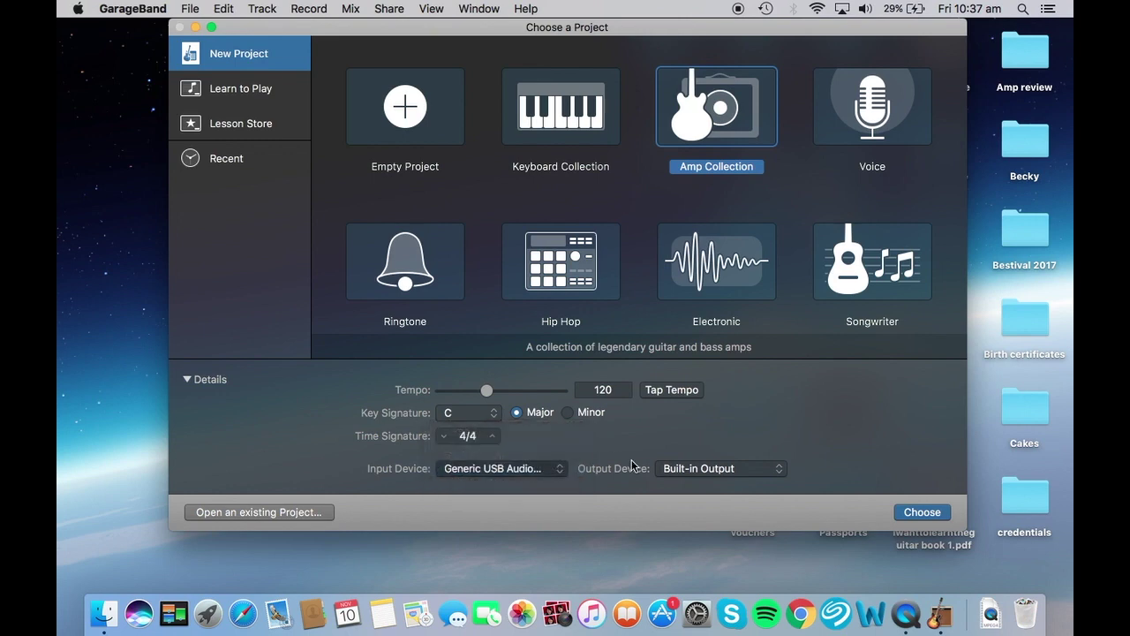
click(781, 475)
click(754, 472)
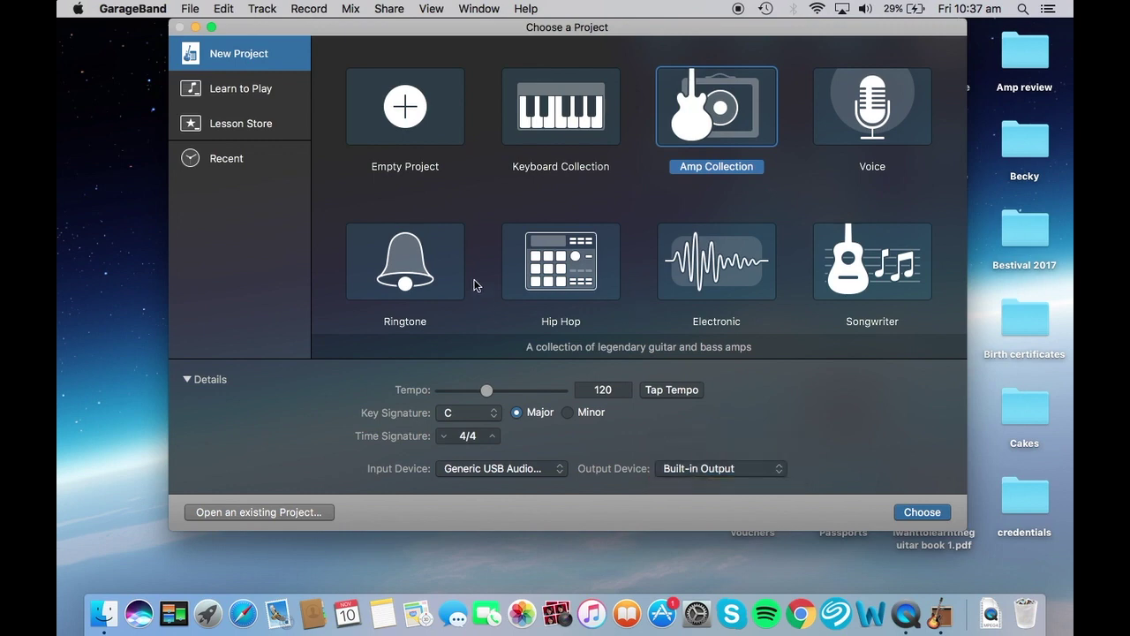
click(922, 513)
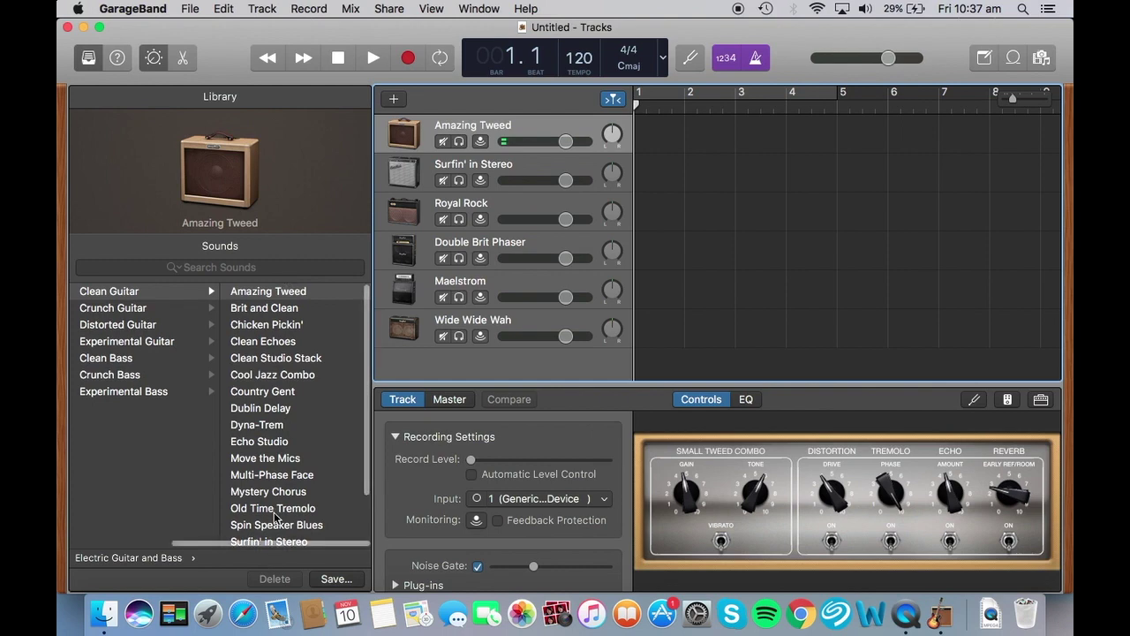
Audition the Brit and Clean sound, then return the track to Amazing Tweed.
click(166, 294)
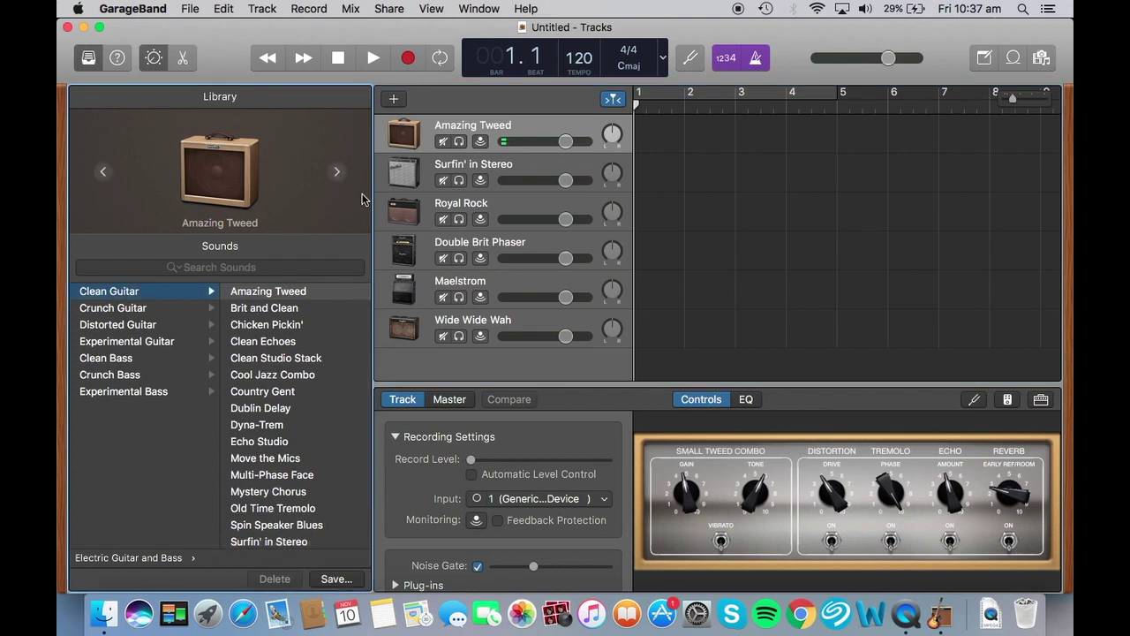
click(287, 309)
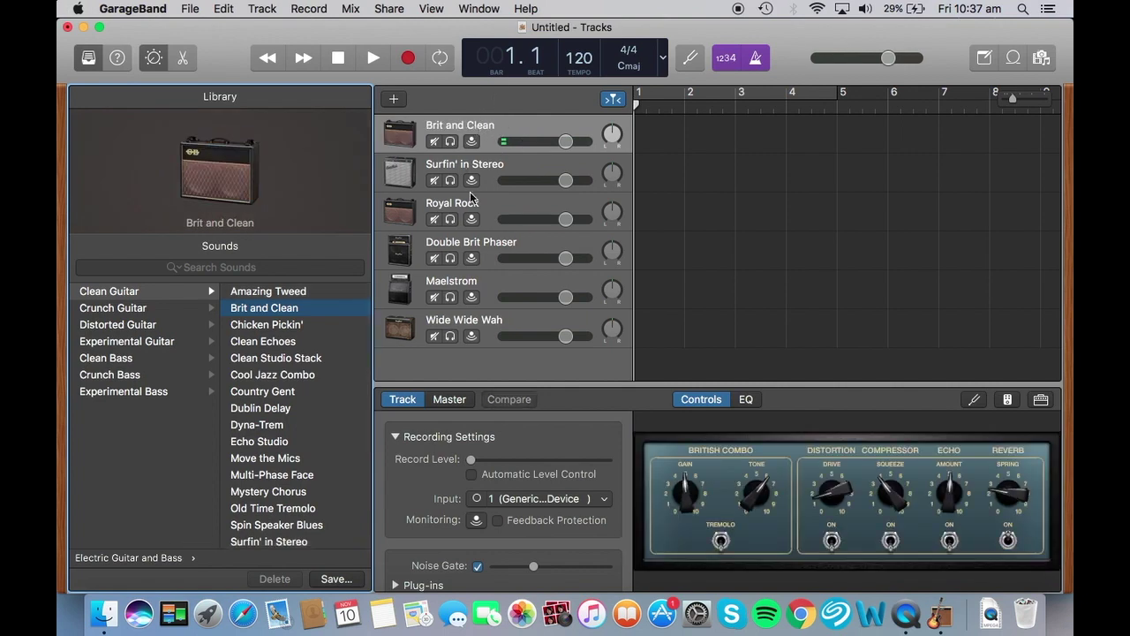
click(277, 293)
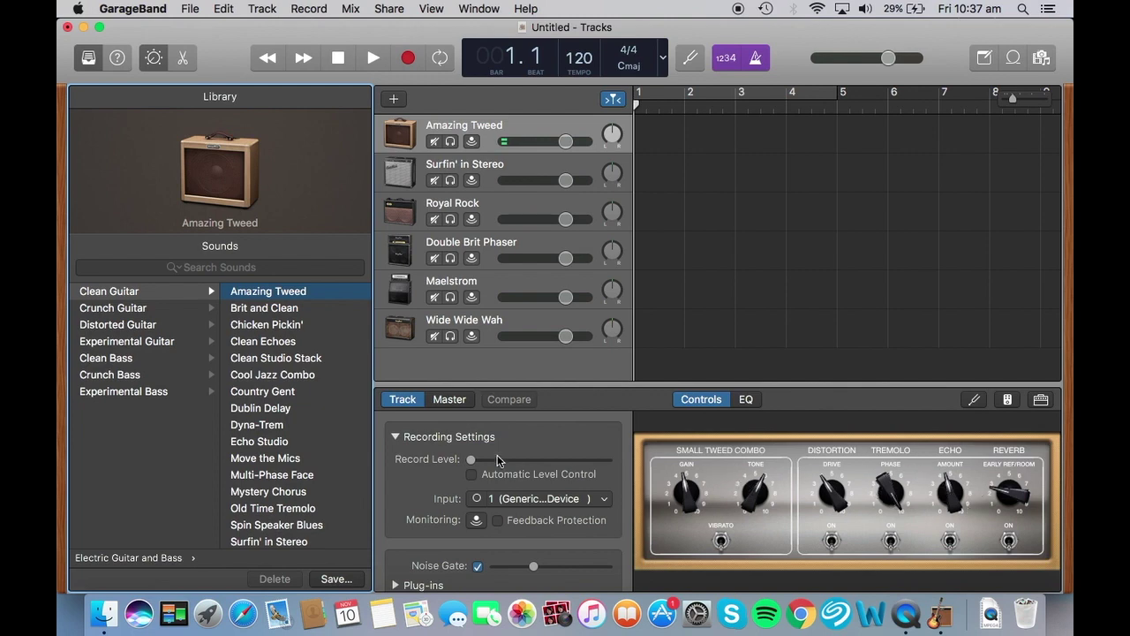
Turn on input monitoring for the Amazing Tweed track and bring up the guitar tuner.
click(477, 521)
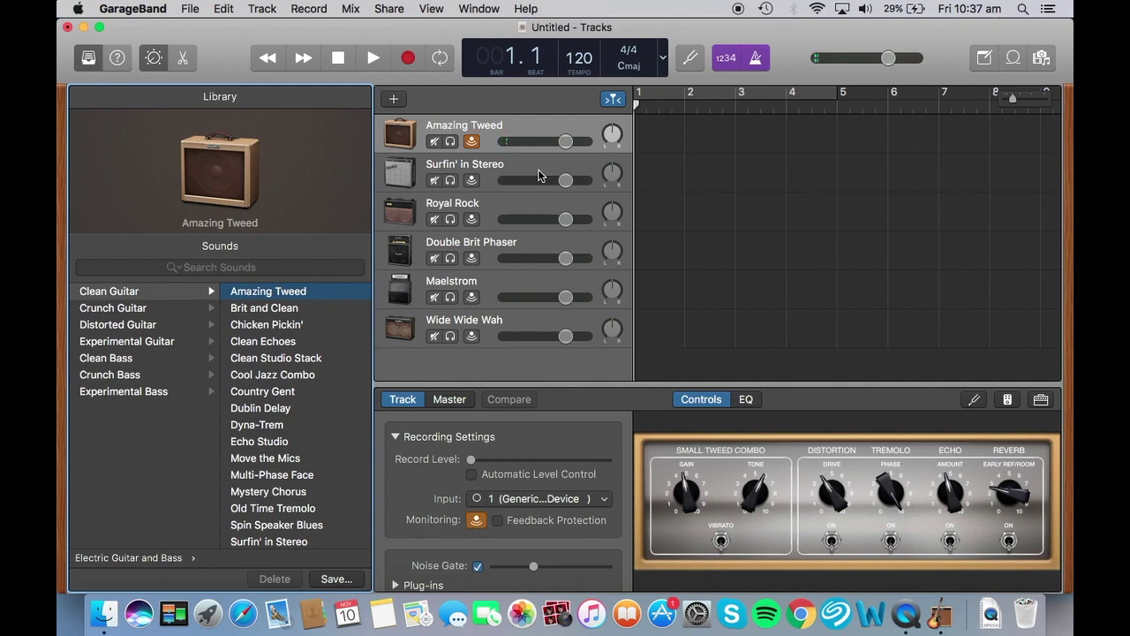
click(471, 143)
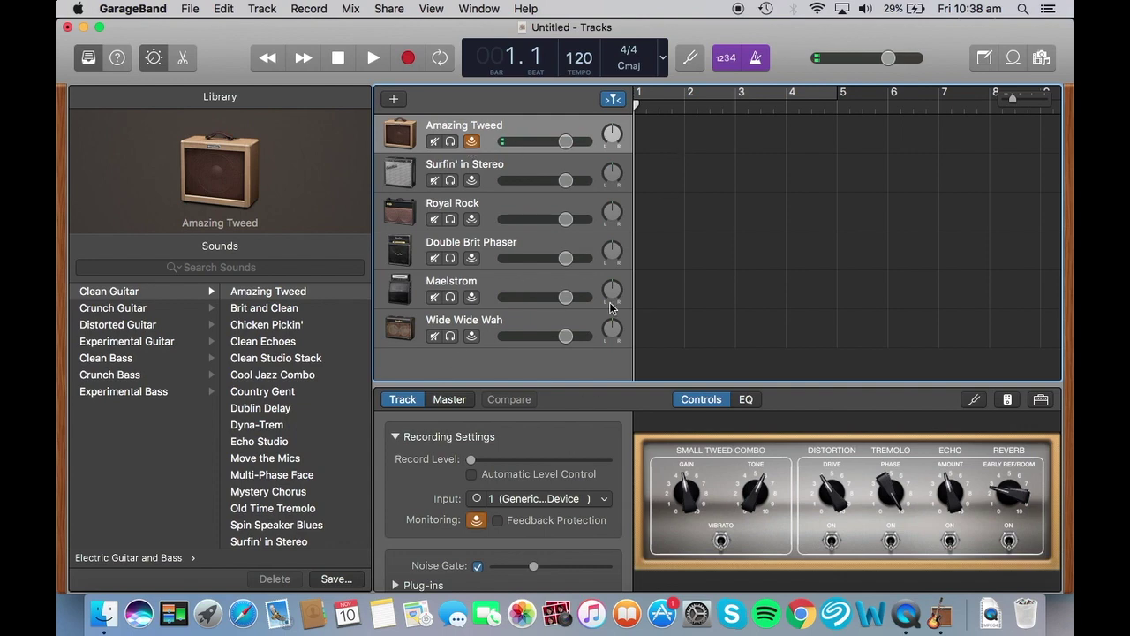
click(689, 62)
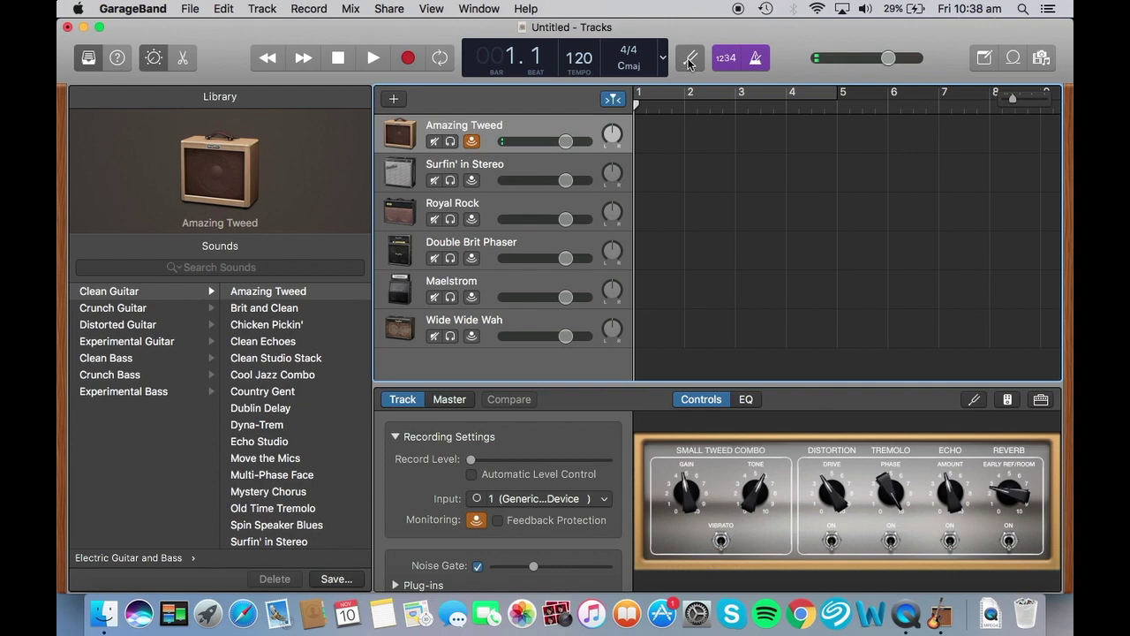
click(689, 62)
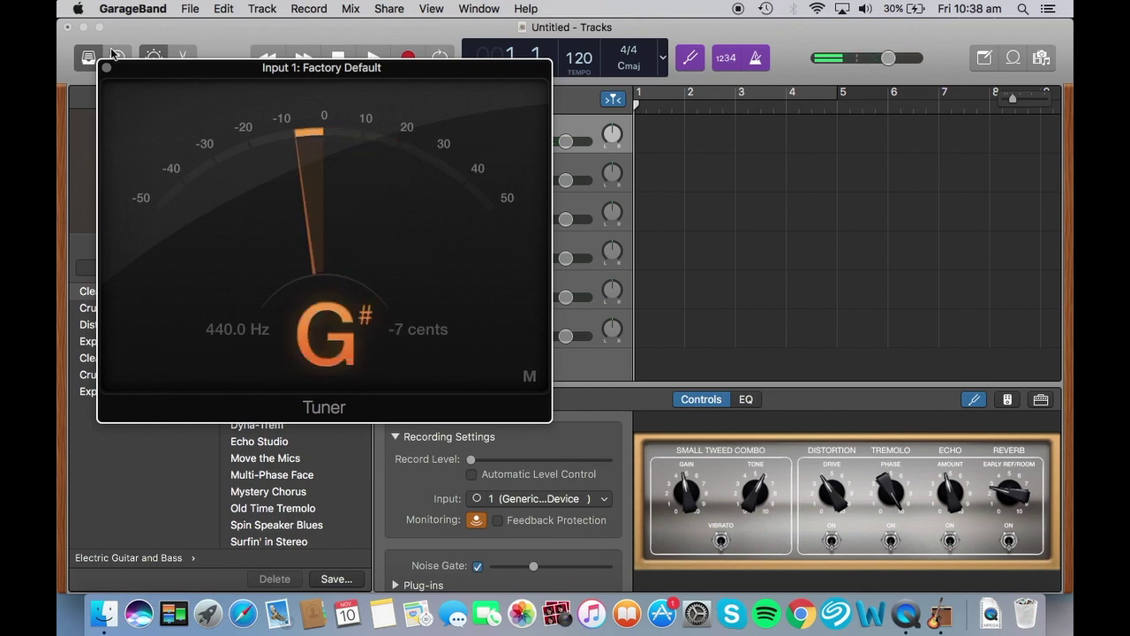
click(151, 55)
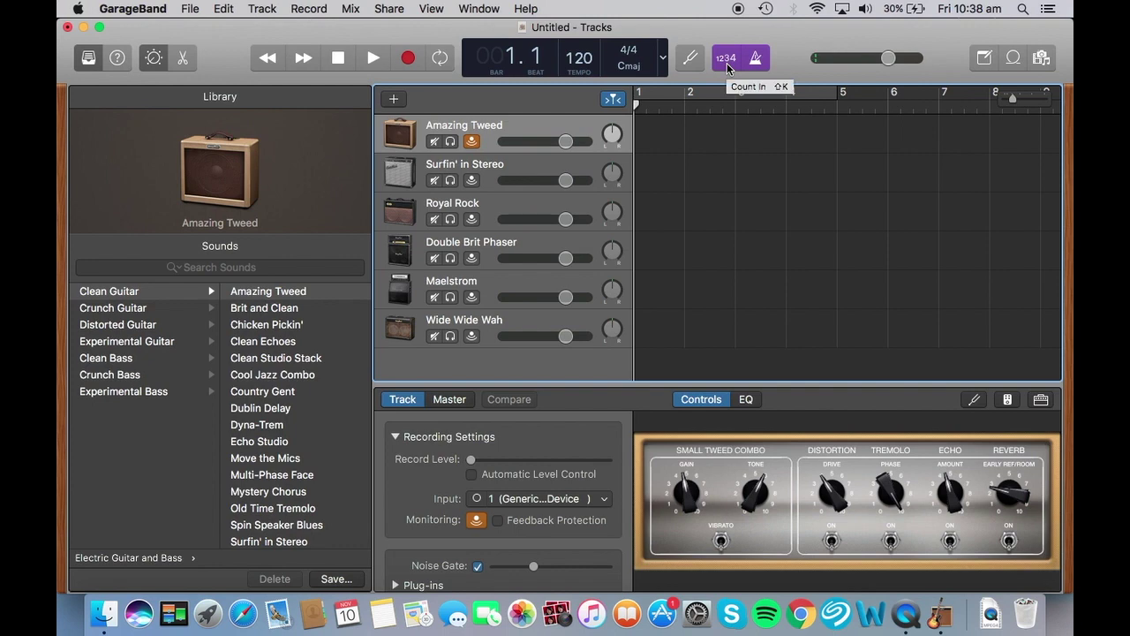
Turn off the metronome and set a cycle range spanning bars 1 to 5.
click(757, 62)
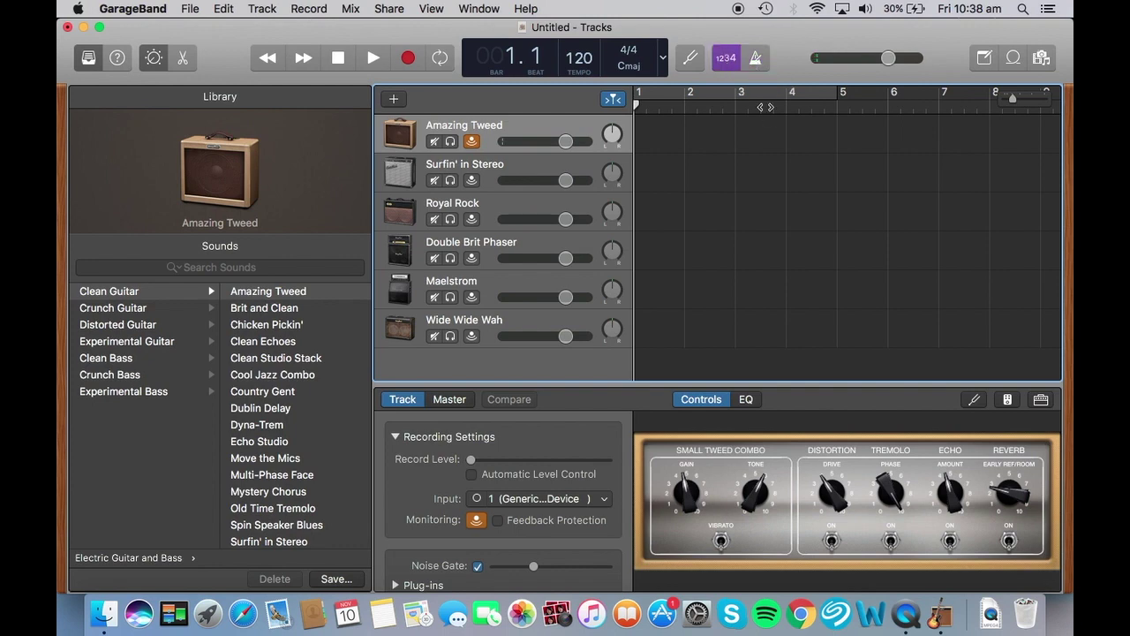
click(439, 58)
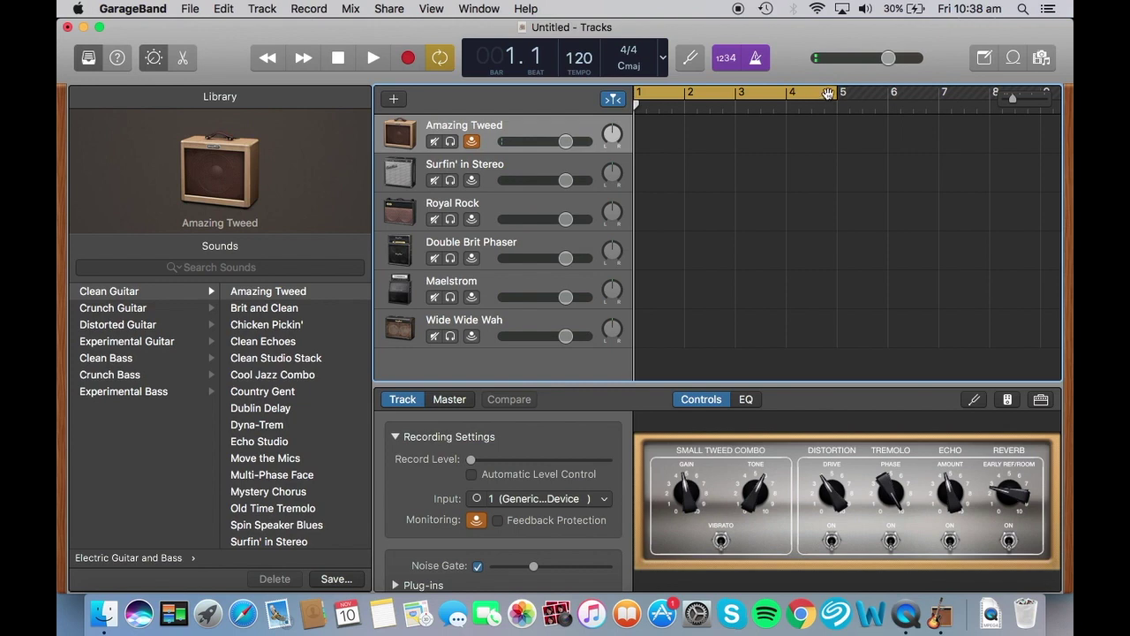
drag(834, 97, 949, 108)
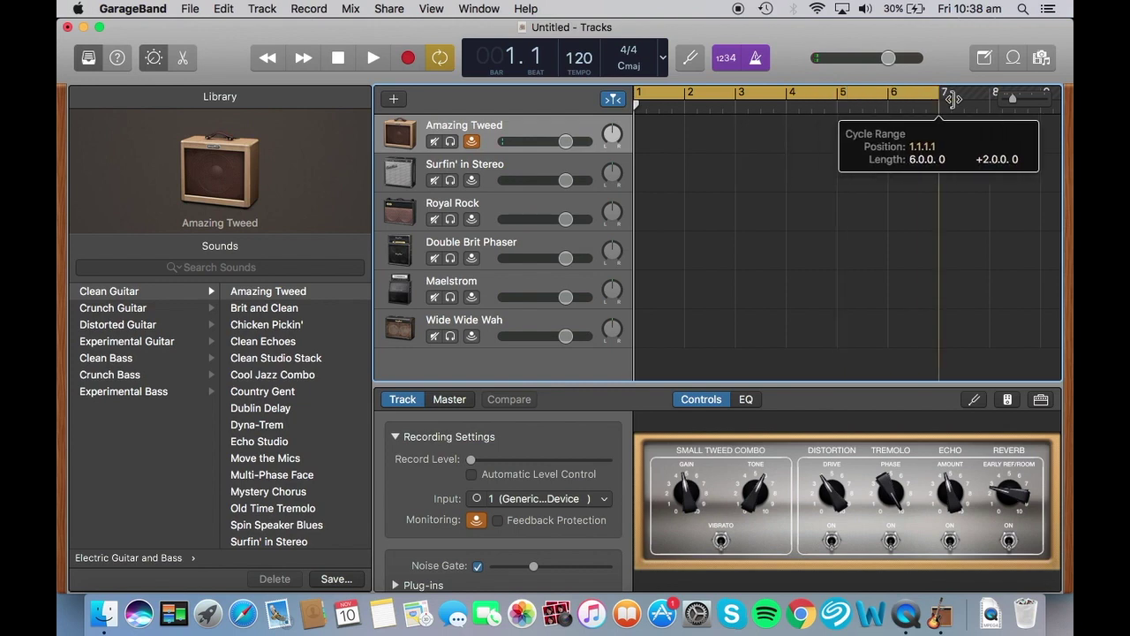
drag(950, 108, 837, 108)
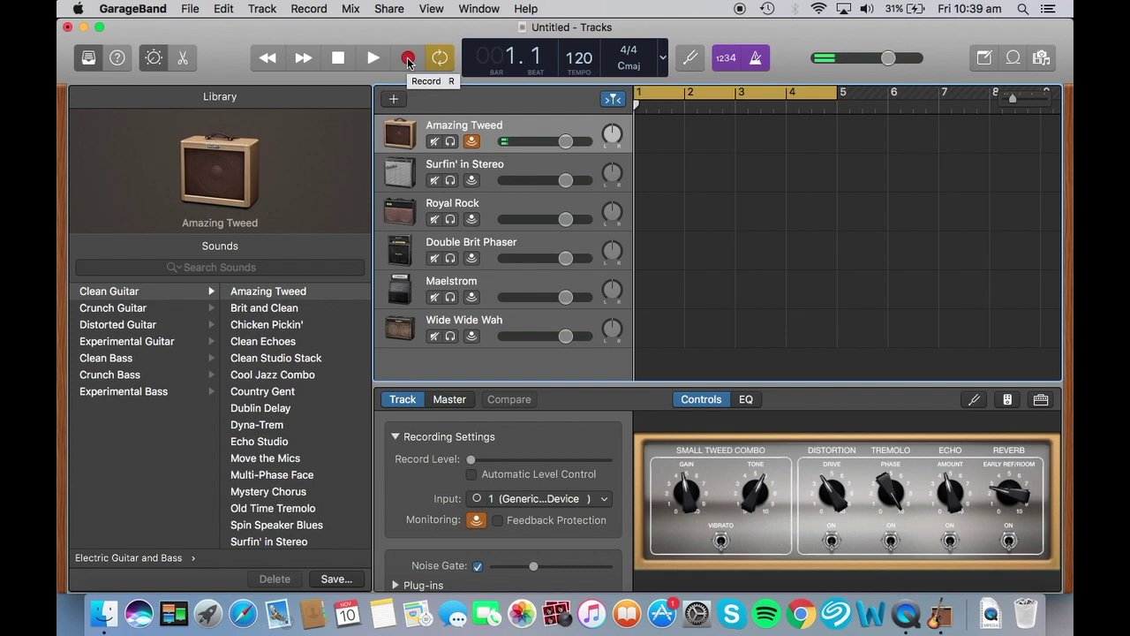
Lower the Amazing Tweed track volume to about -2 dB.
click(565, 141)
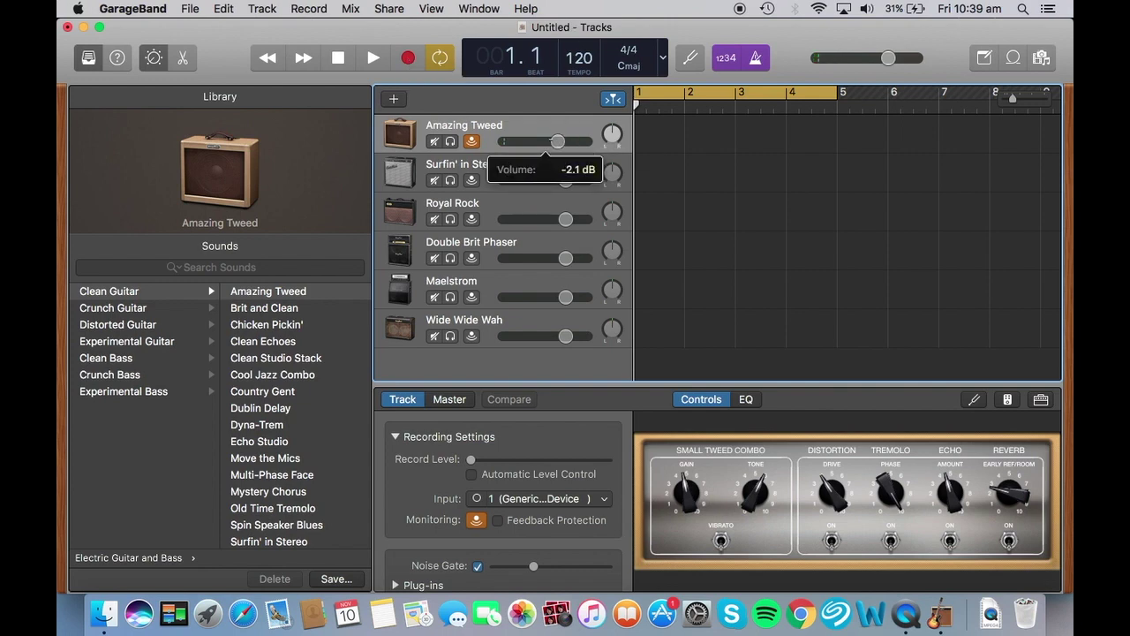
drag(555, 141, 554, 141)
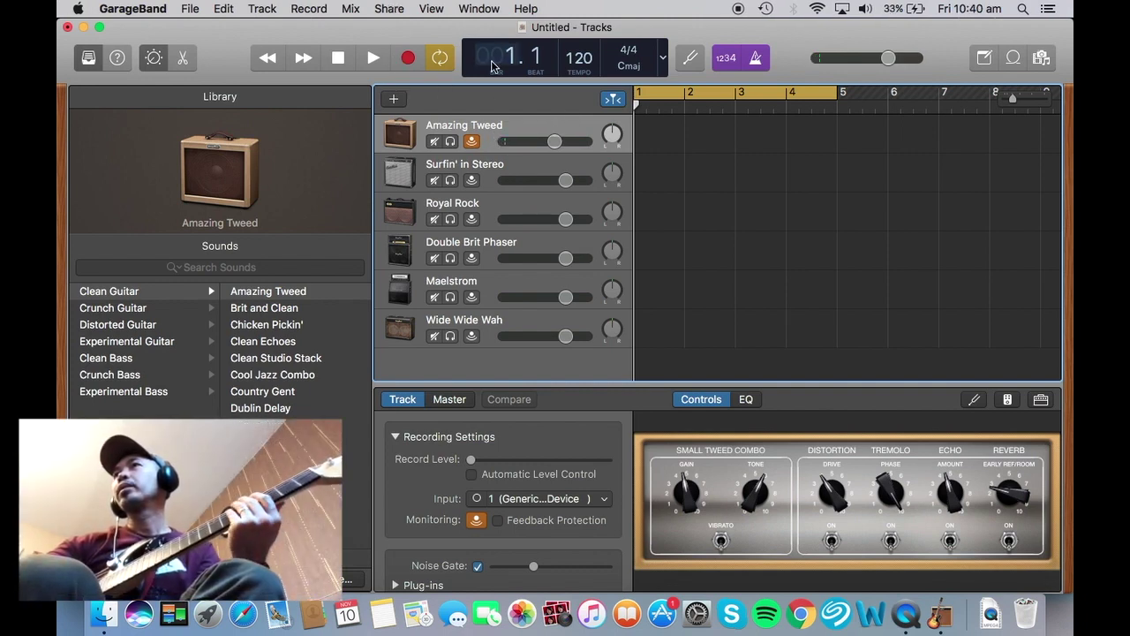
Record the Amazing Tweed#01 guitar take over bars 1–5 and play it back.
click(407, 60)
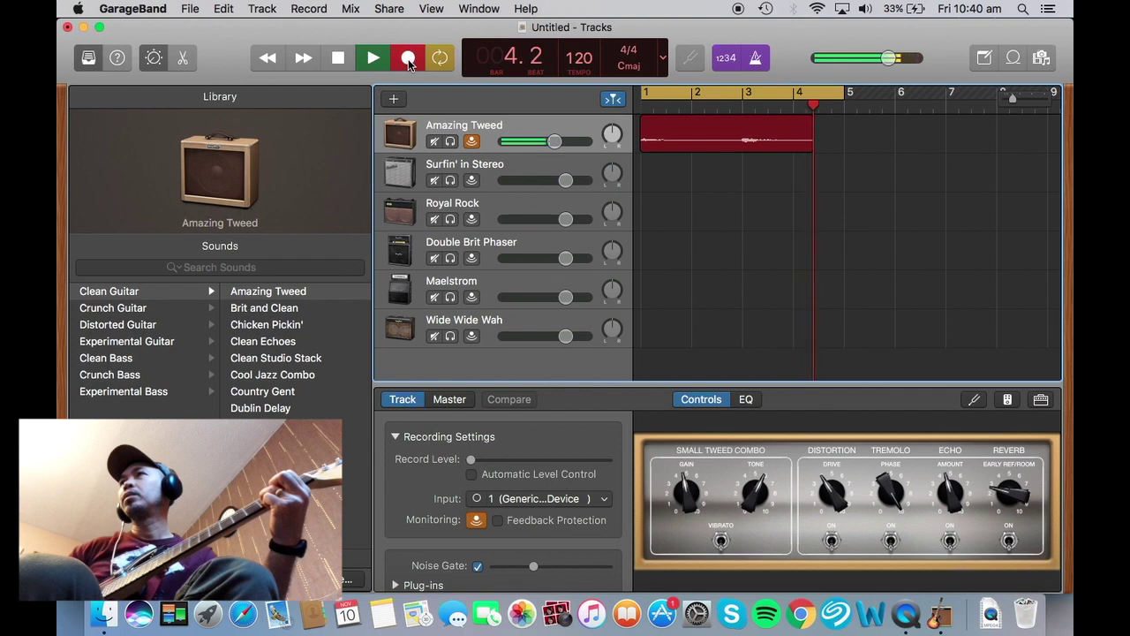
click(341, 55)
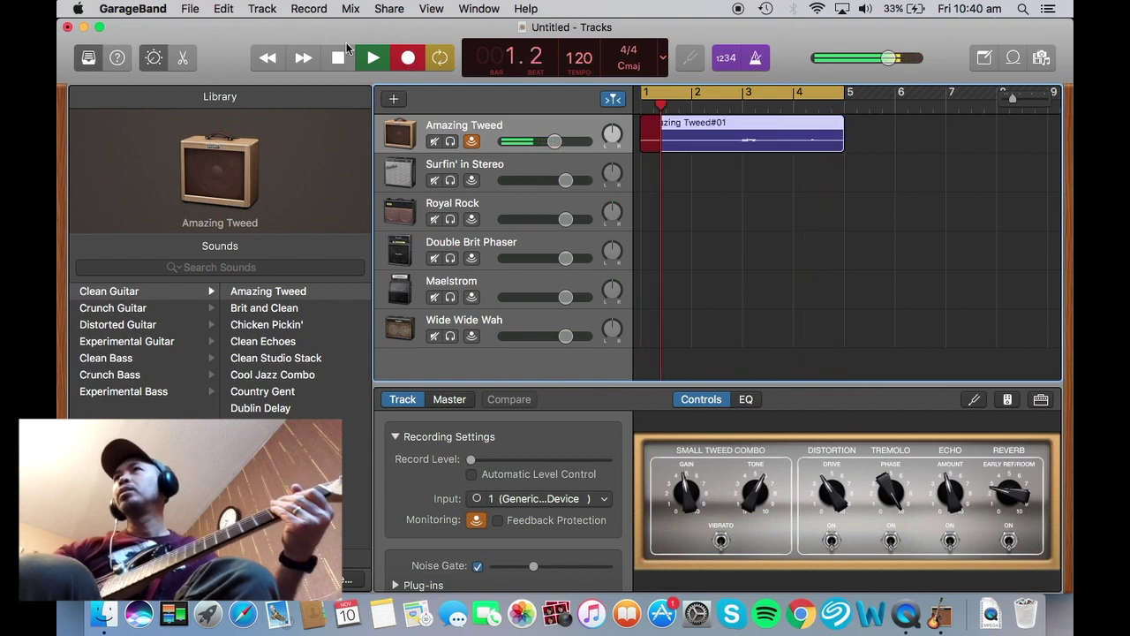
click(338, 59)
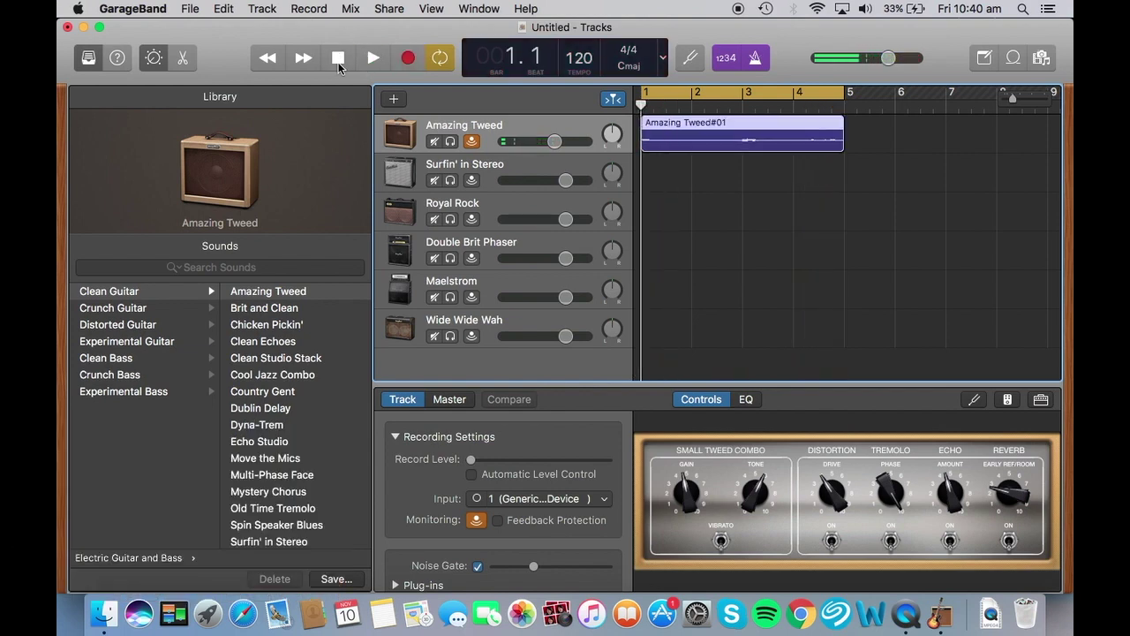
key(space)
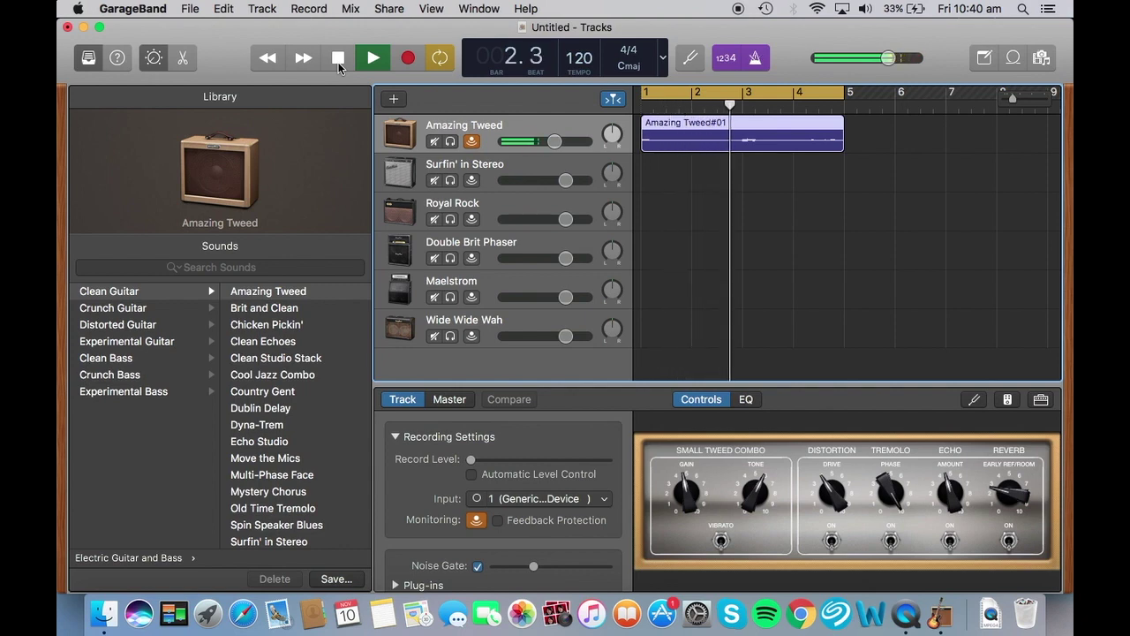
Copy the Amazing Tweed#01 region, place the copy at bar 5, and extend the original to bar 5.
click(338, 64)
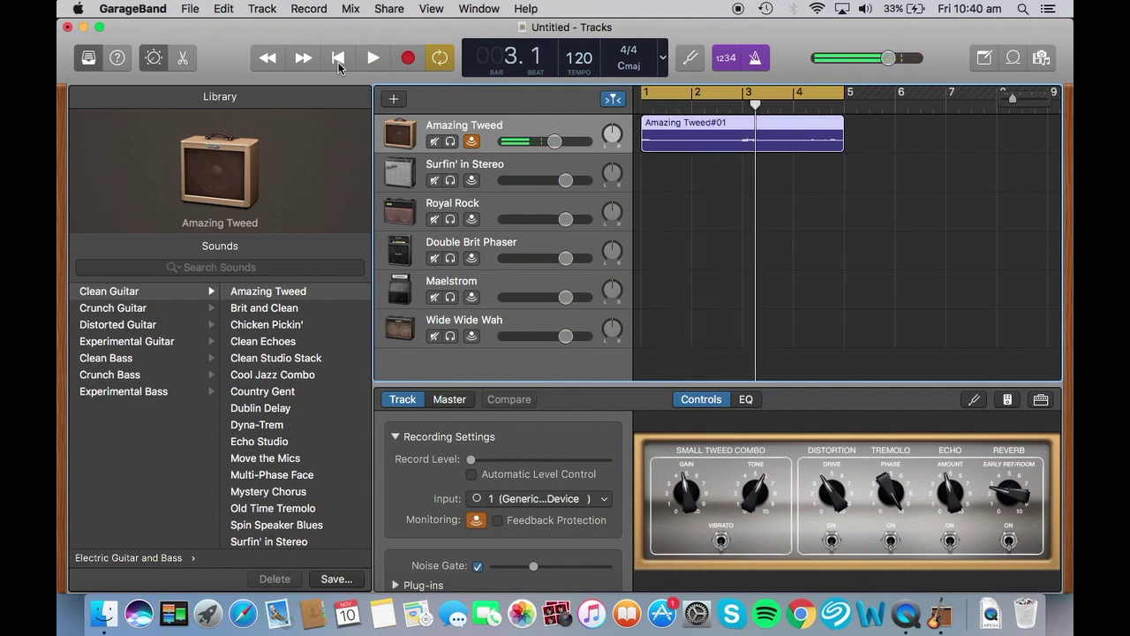
right_click(778, 132)
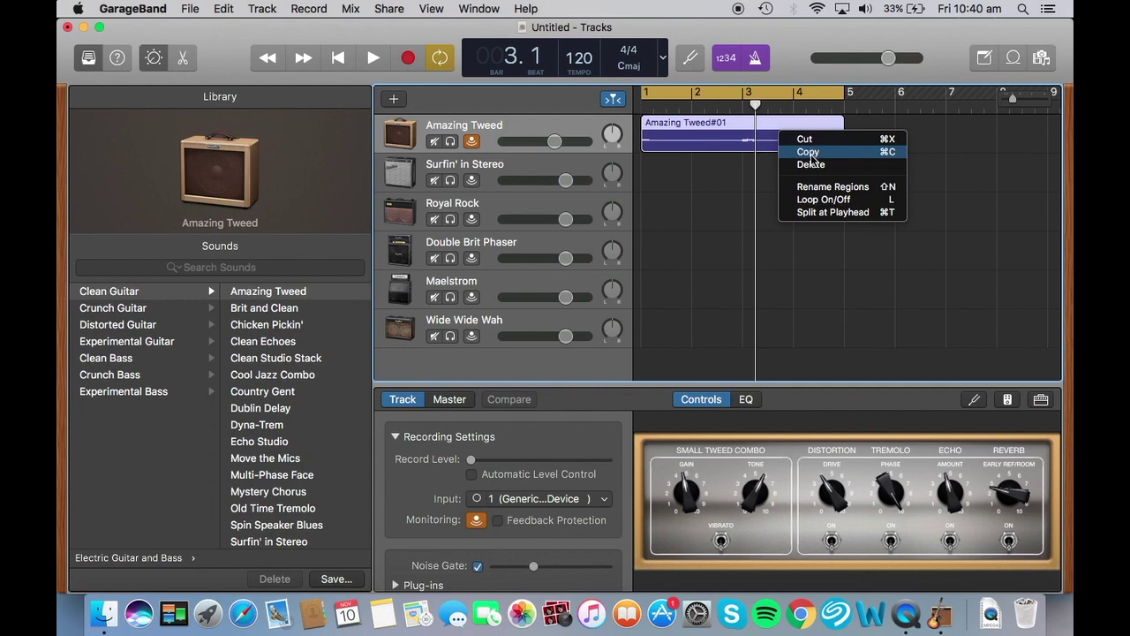
click(808, 154)
click(853, 139)
right_click(854, 129)
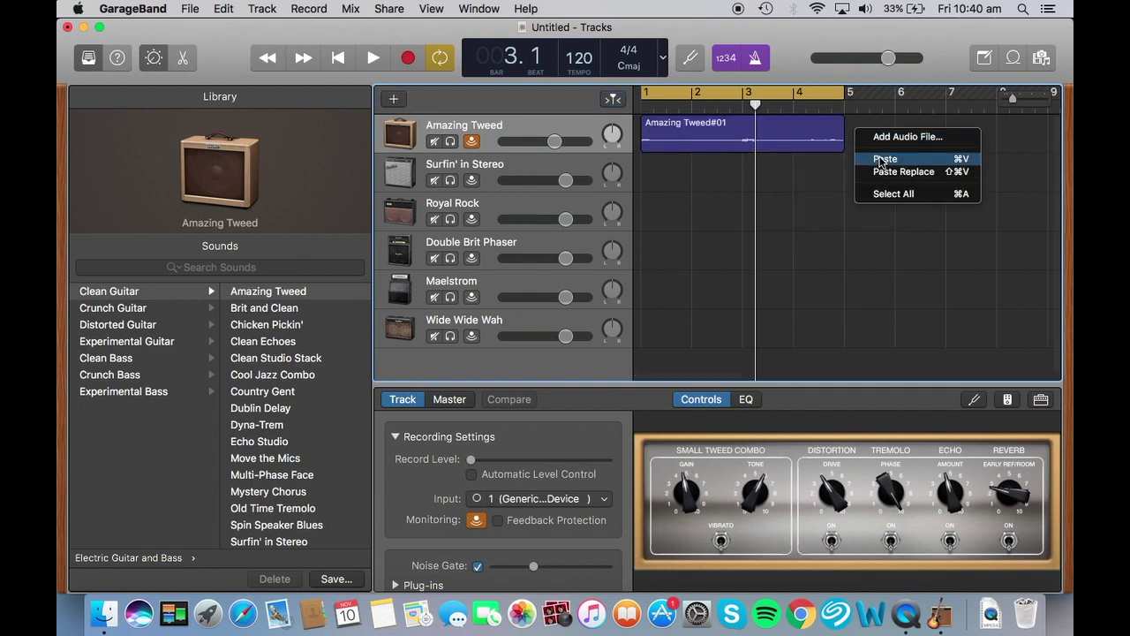
click(883, 159)
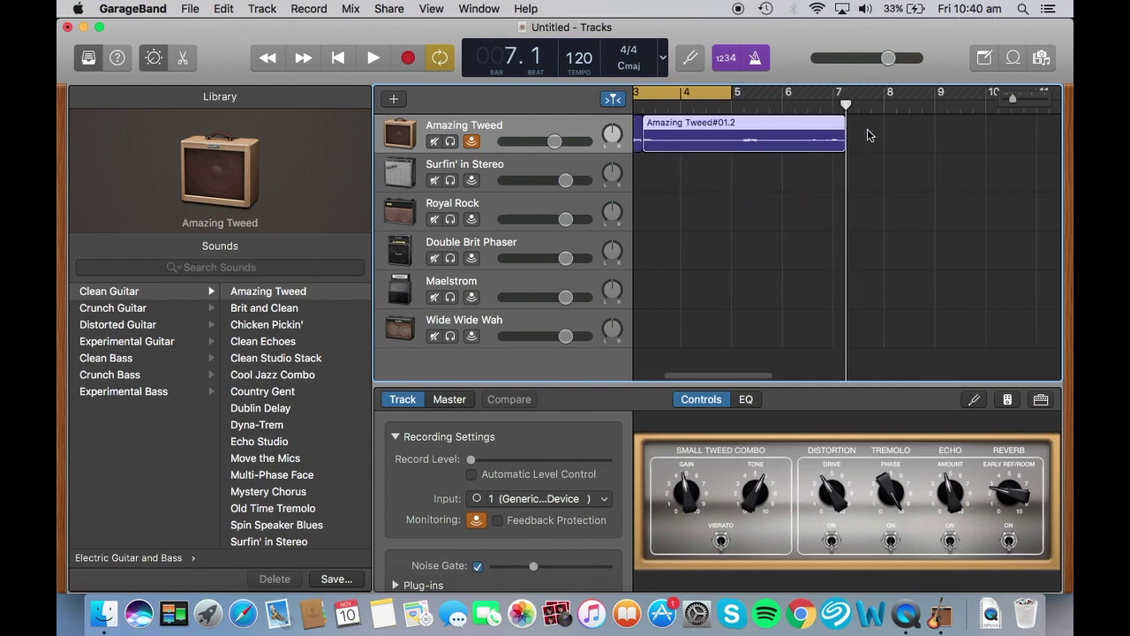
scroll(867, 135, left, 3)
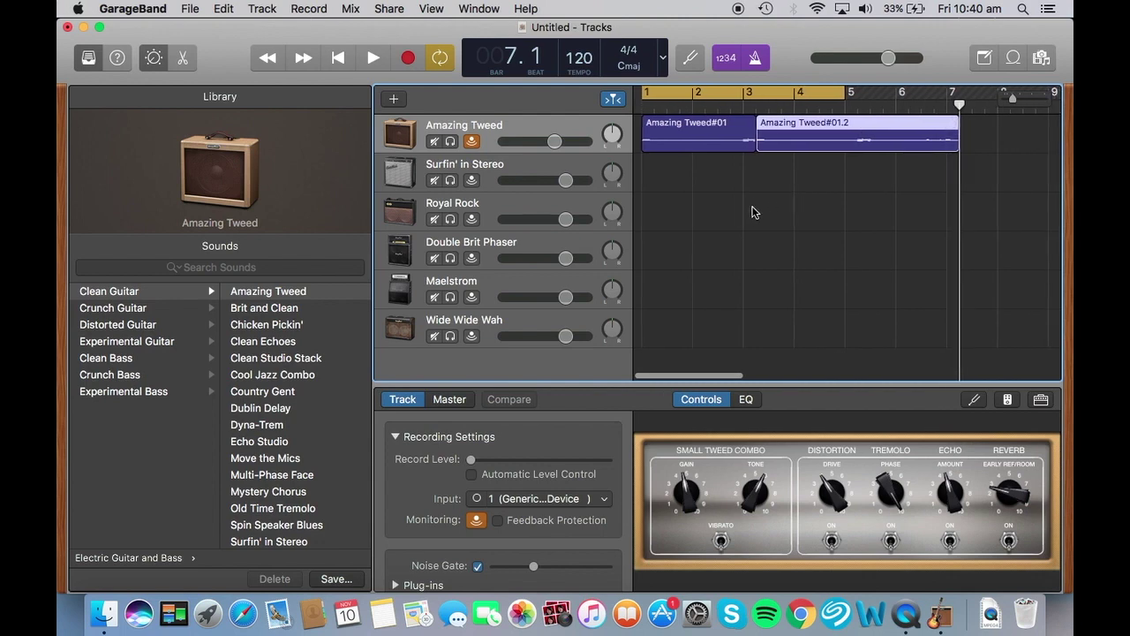
mouse_move(743, 133)
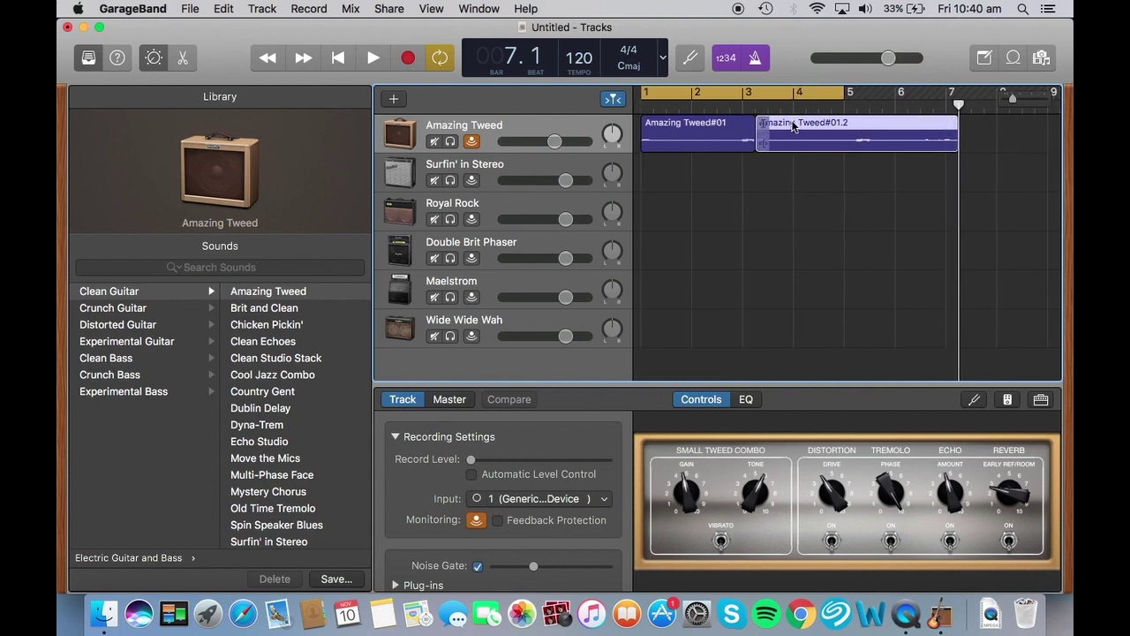
drag(792, 126, 881, 126)
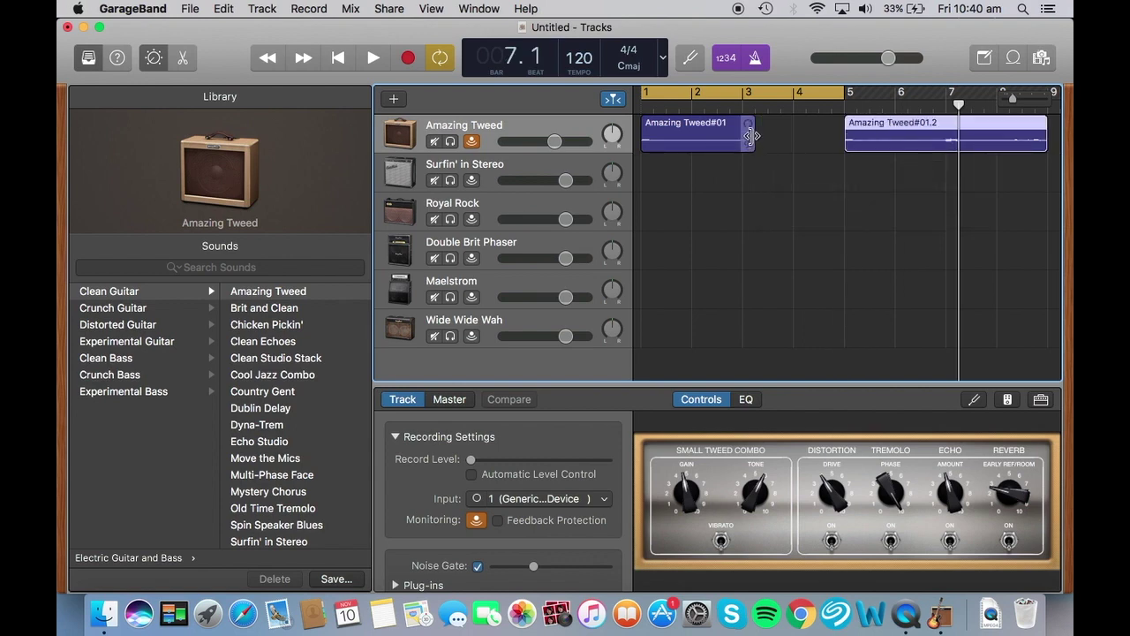
drag(750, 135, 844, 137)
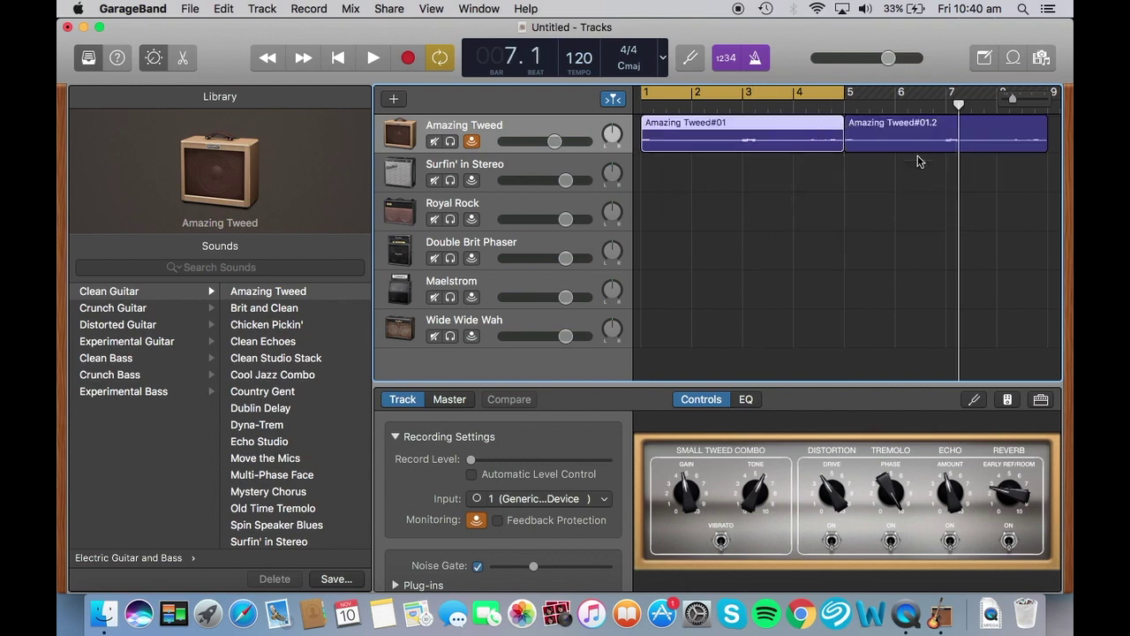
Repeat the region with Cmd+D through bar 17 and switch the cycle off.
scroll(918, 161, right, 4)
click(855, 97)
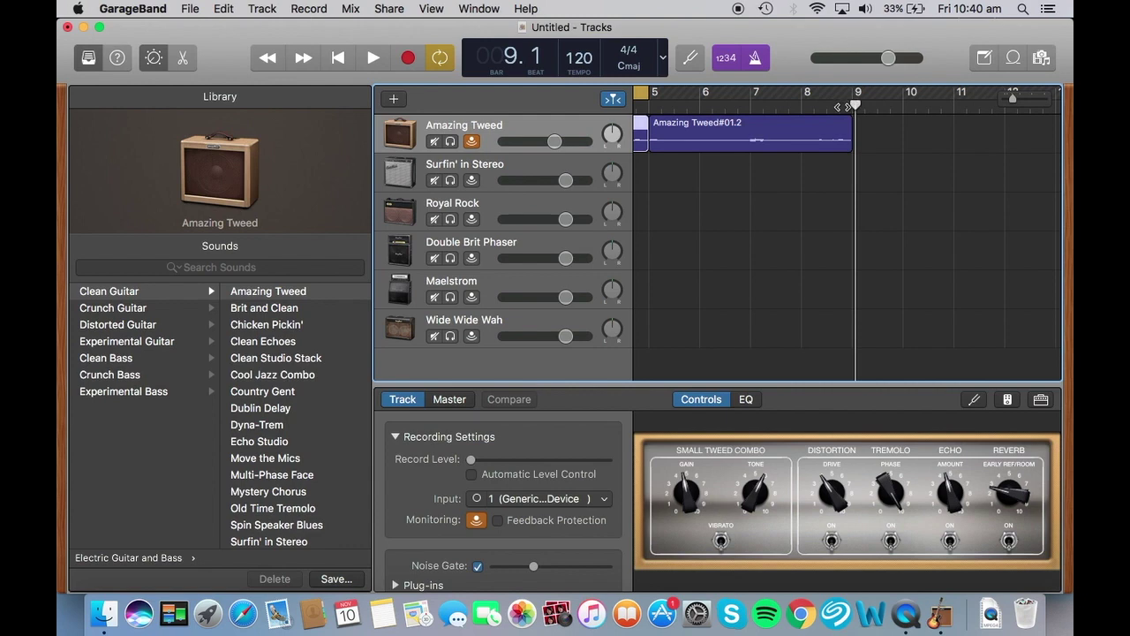
scroll(842, 106, right, 1)
key(super+d)
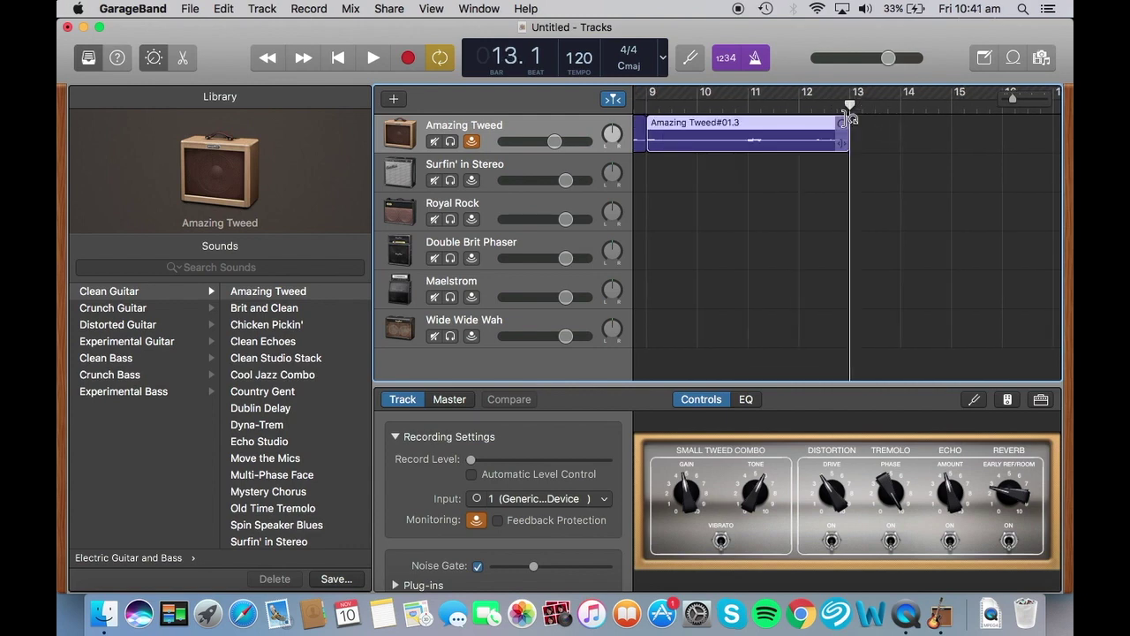
key(super+d)
scroll(913, 194, left, 3)
scroll(912, 195, left, 3)
scroll(912, 194, left, 5)
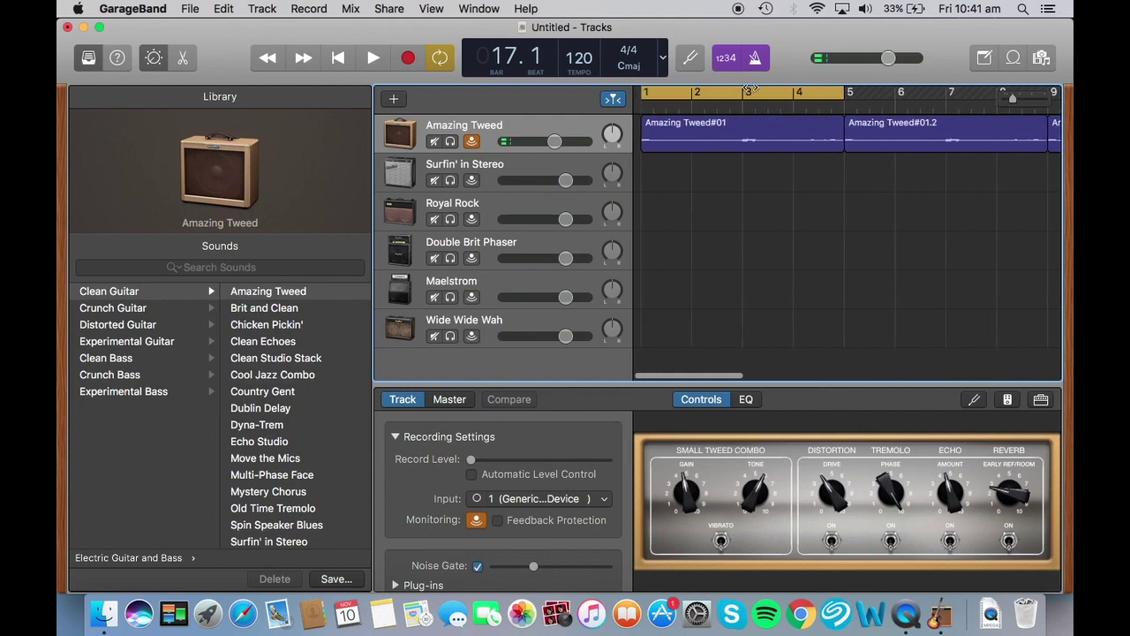
click(435, 60)
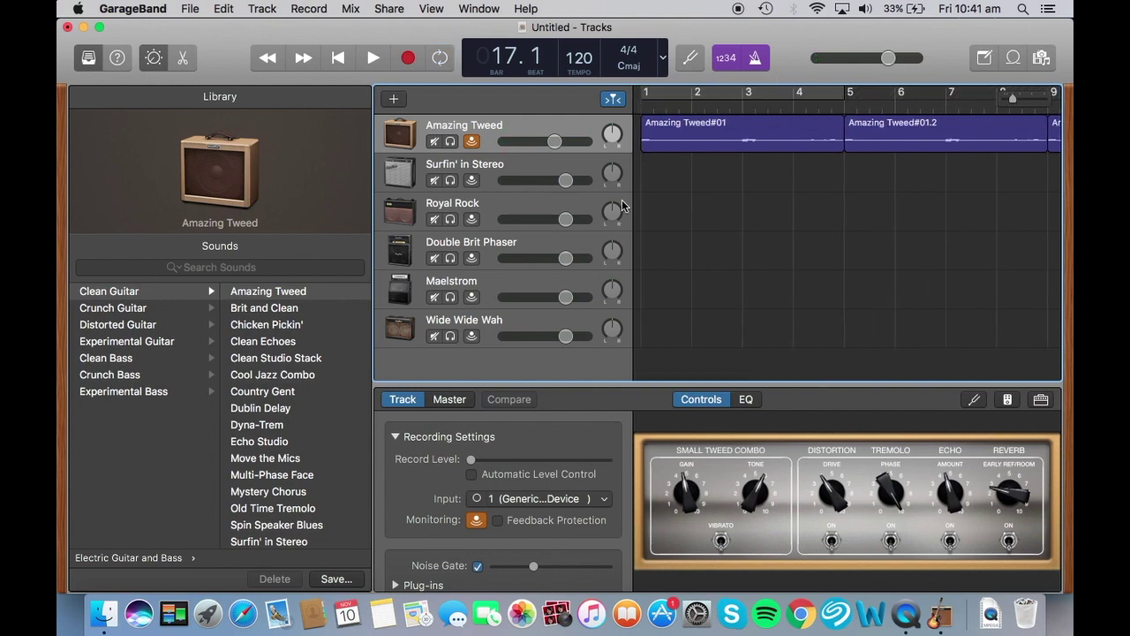
Select the Surfin' in Stereo track and nudge its volume slightly down.
click(526, 170)
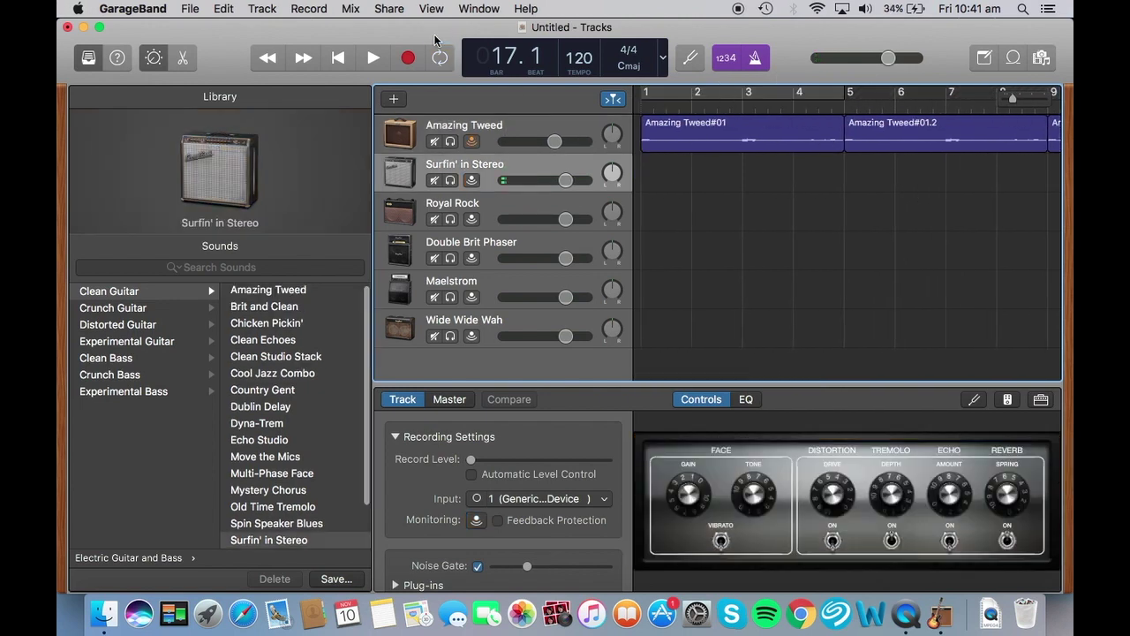
click(566, 181)
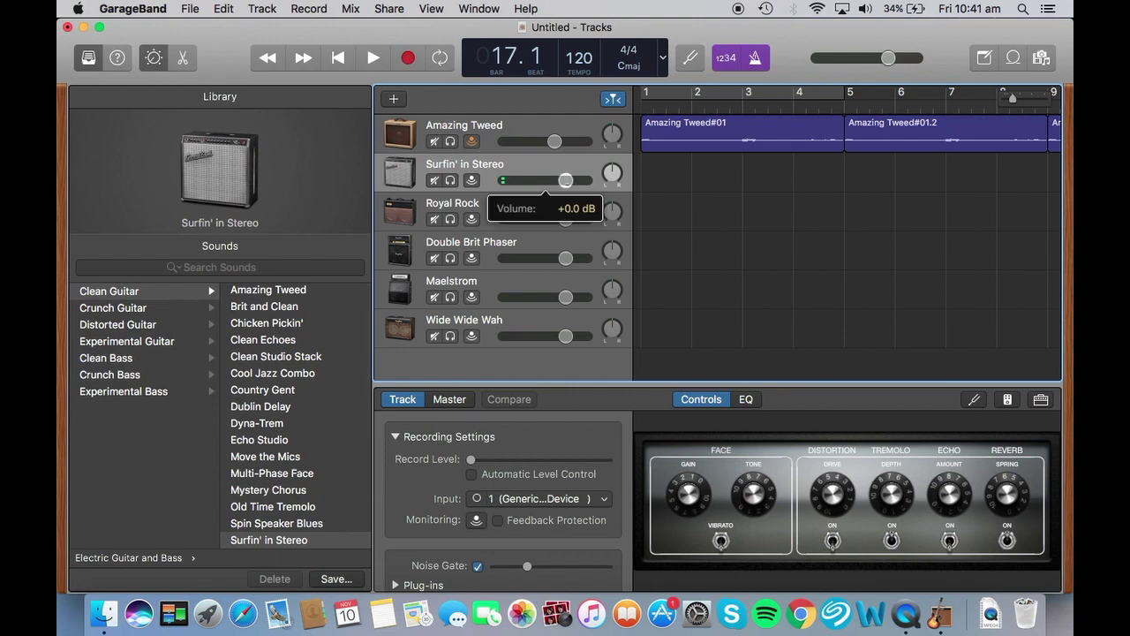
drag(558, 180, 556, 180)
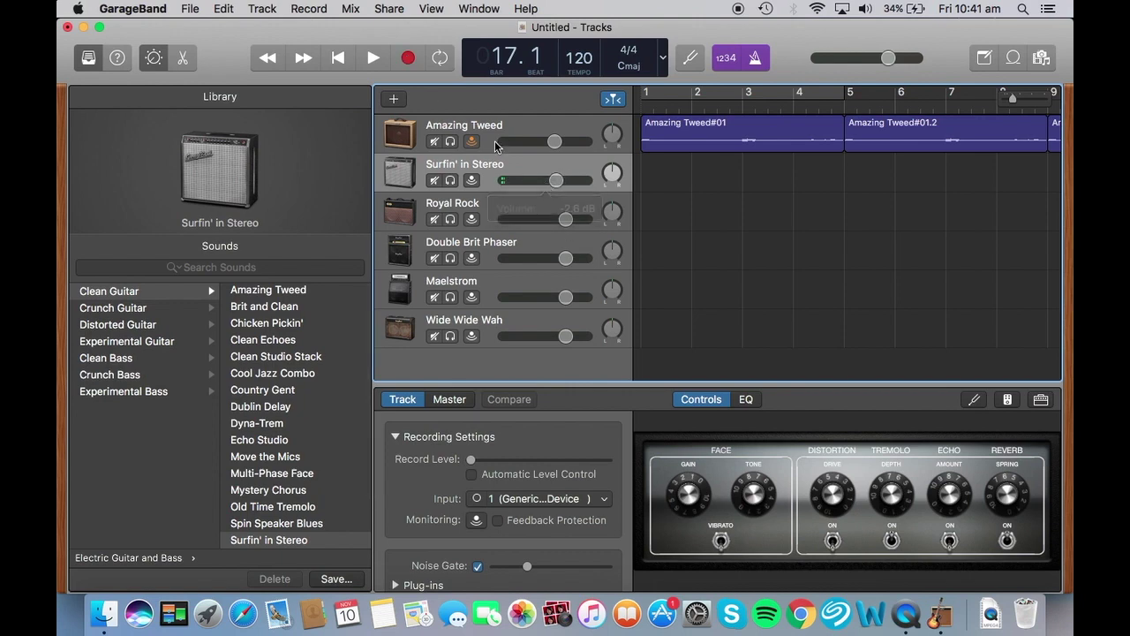
Record the Surfin' in Stereo#01 take after restarting from a false start.
click(406, 58)
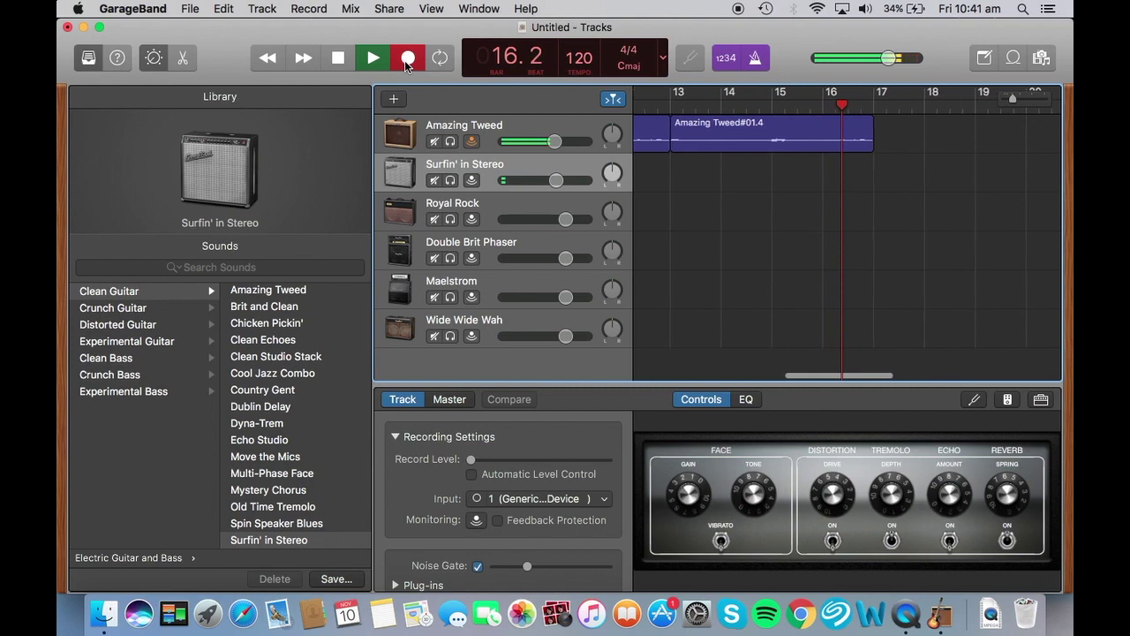
click(337, 57)
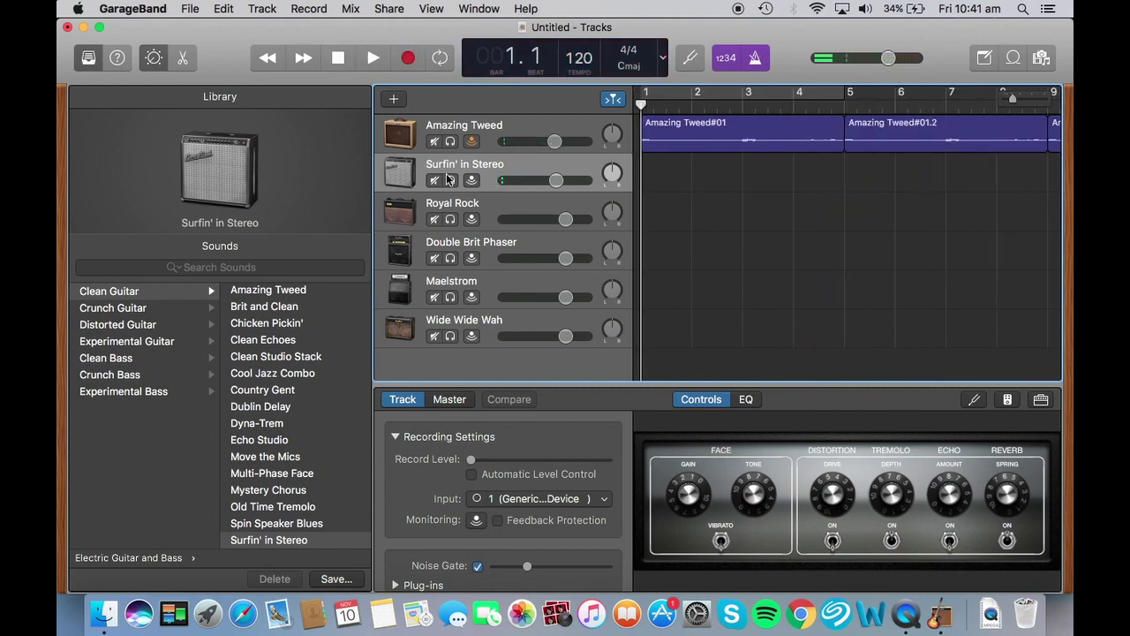
click(408, 59)
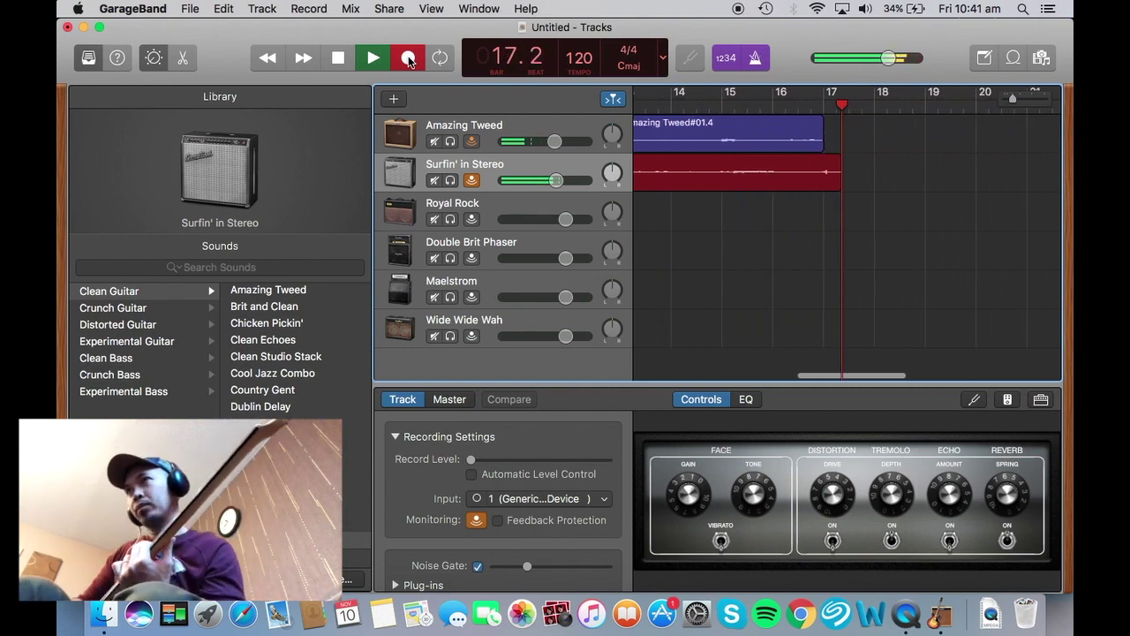
click(337, 58)
key(Down)
Record the Royal Rock#01 take, then select Wide Wide Wah and rewind to bar 1.
click(408, 58)
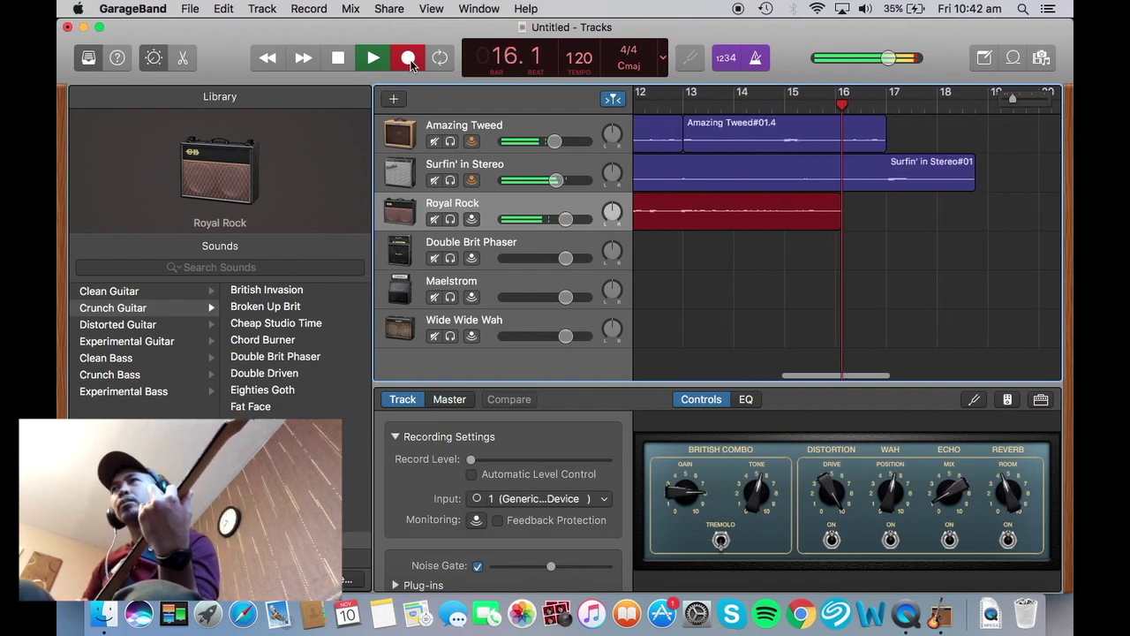
click(339, 58)
click(465, 343)
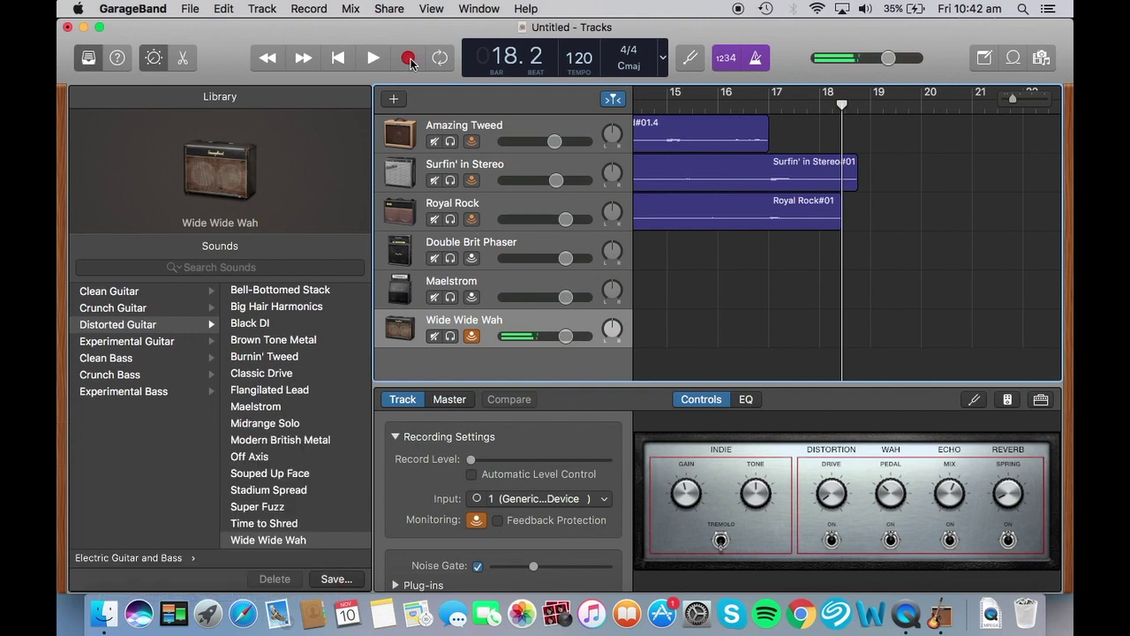
click(339, 58)
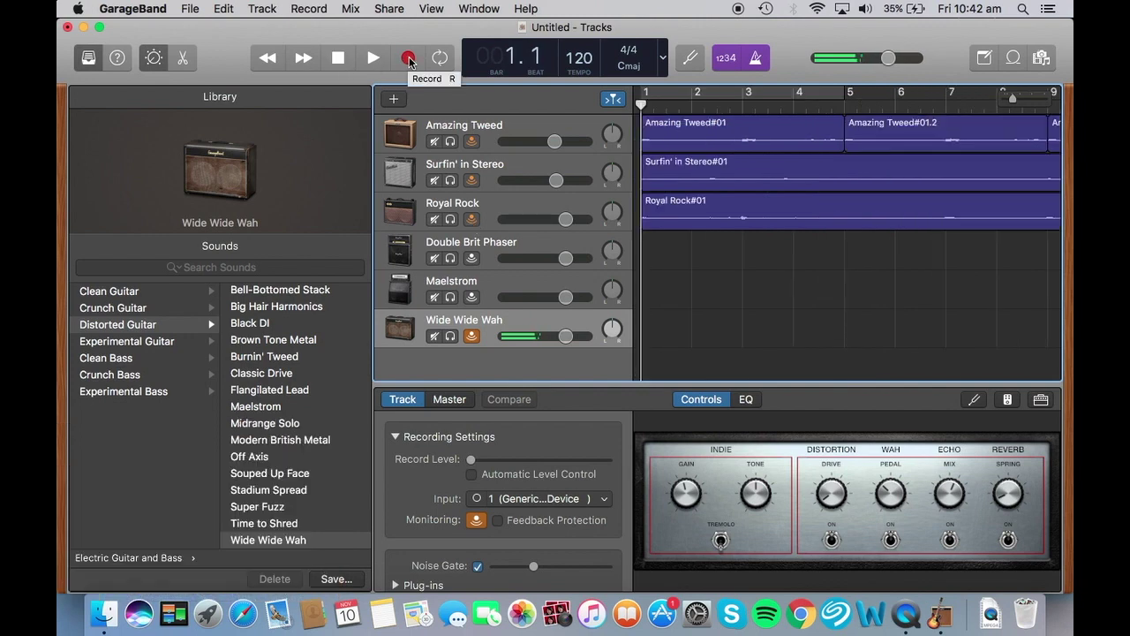
Record the Wide Wide Wah#01 take from bar 1 and rewind to the beginning.
click(408, 59)
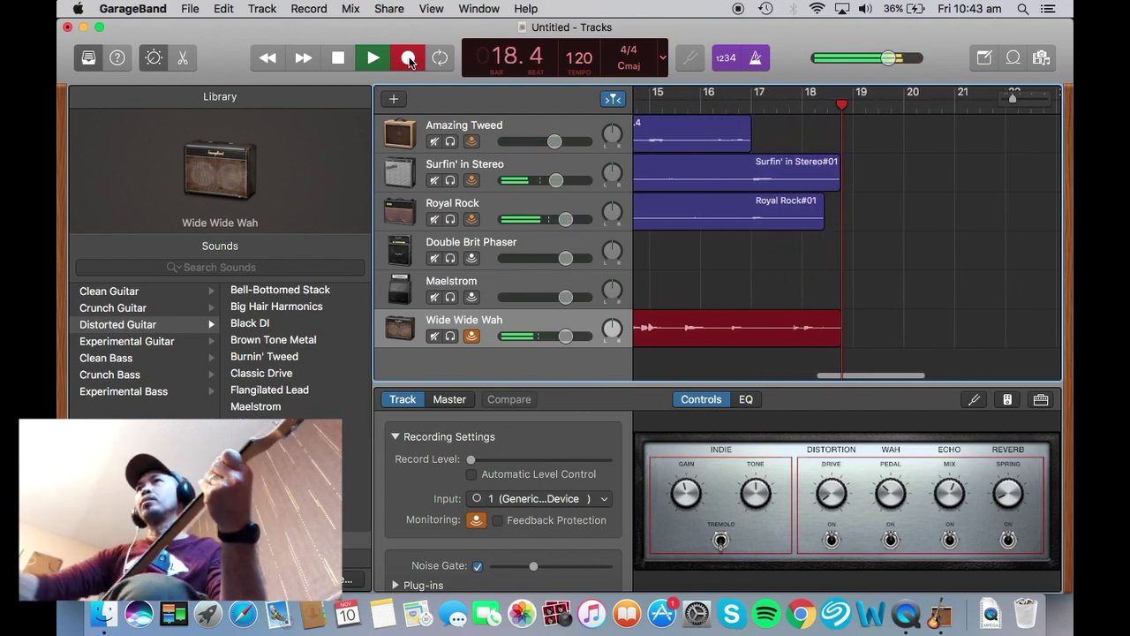
click(338, 59)
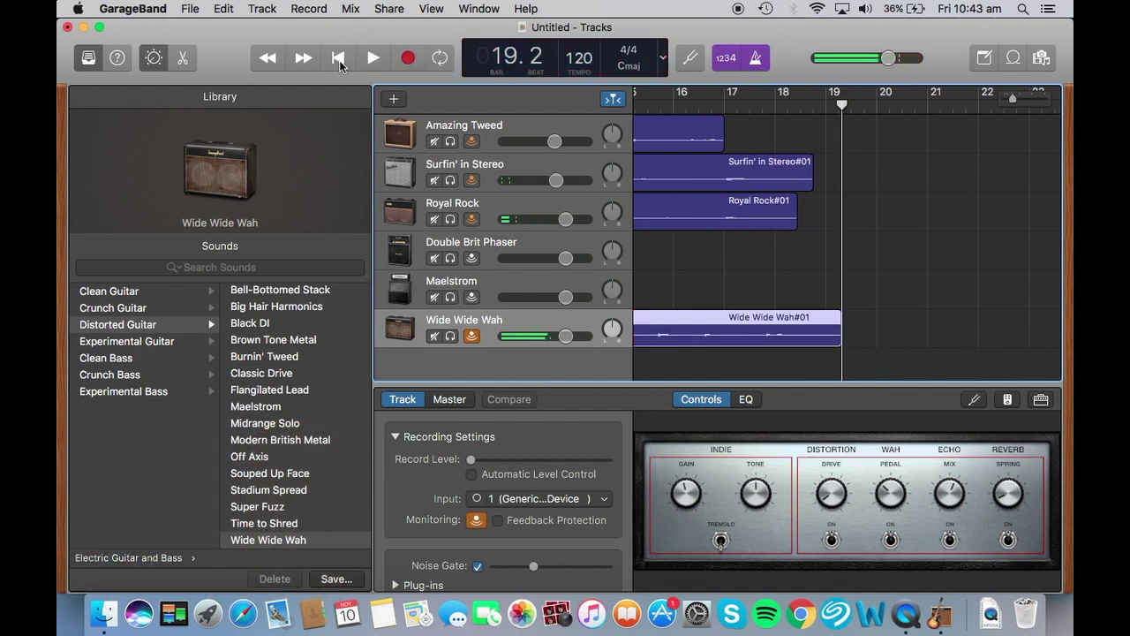
click(336, 58)
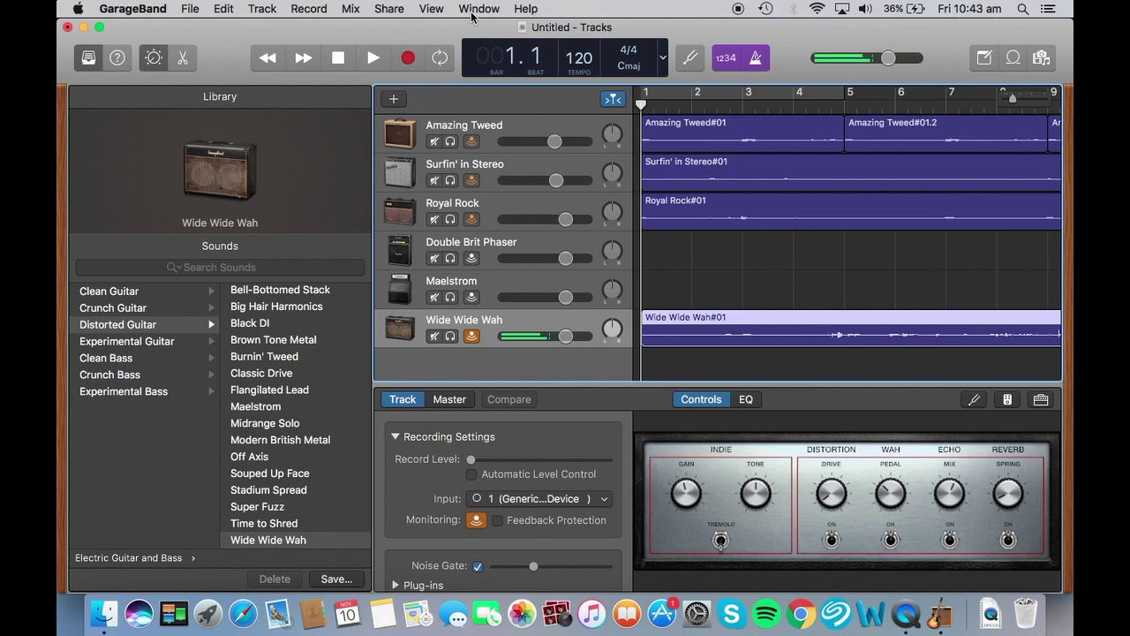
Open the Share menu to view the song's export options.
click(388, 9)
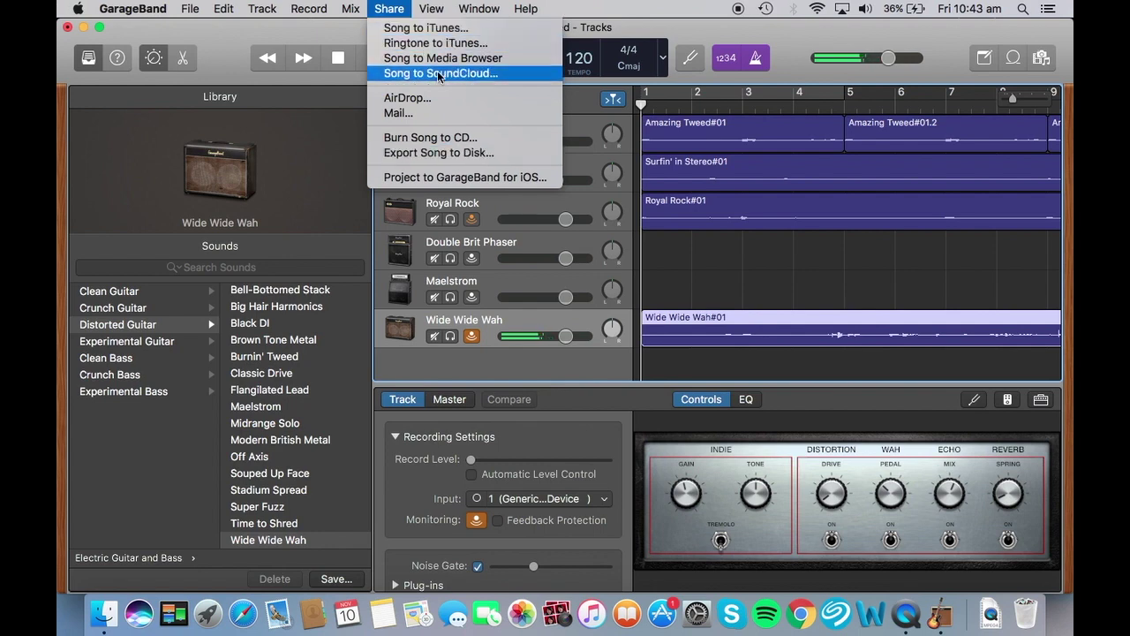
Set up the song export as 'usb lead', Medium Quality MP3, saved to the Desktop.
click(457, 154)
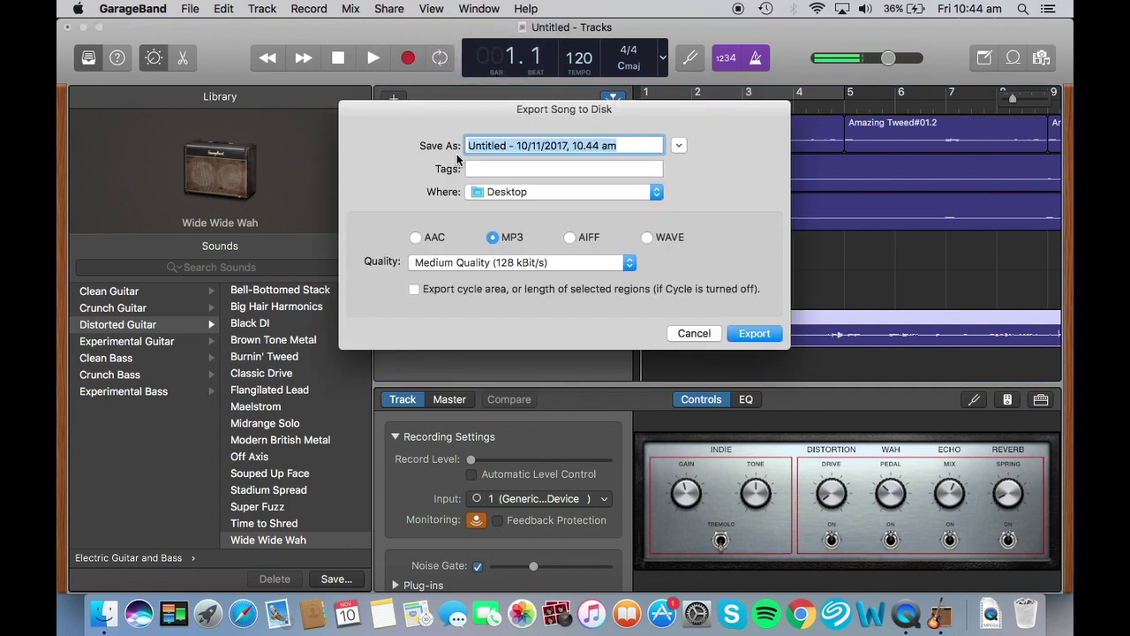
text(us)
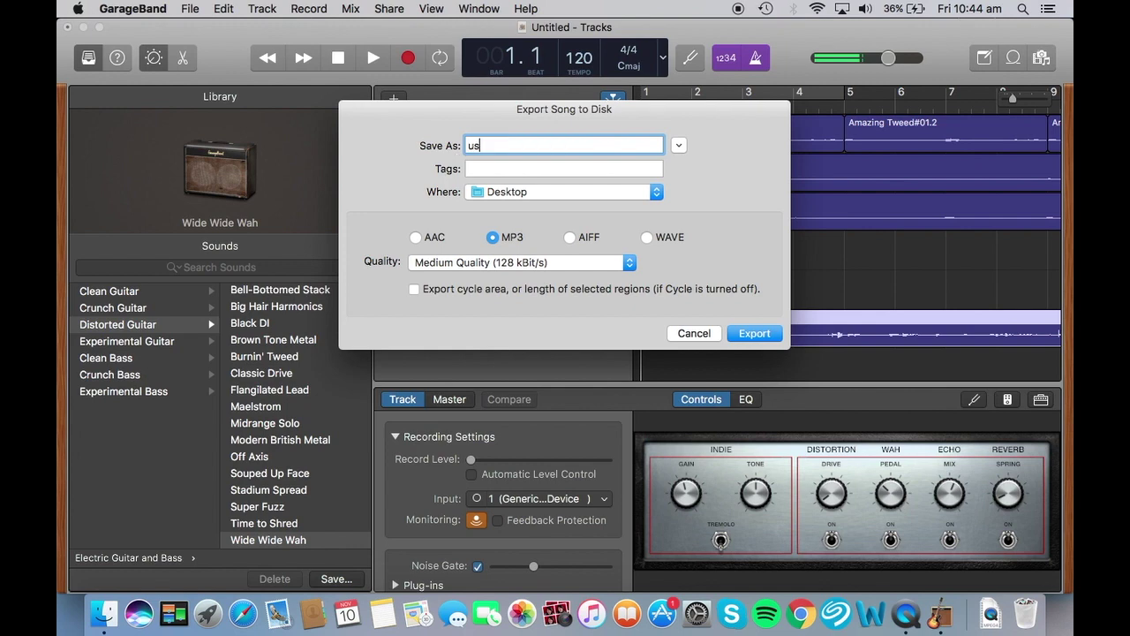
text(b le)
text(ad)
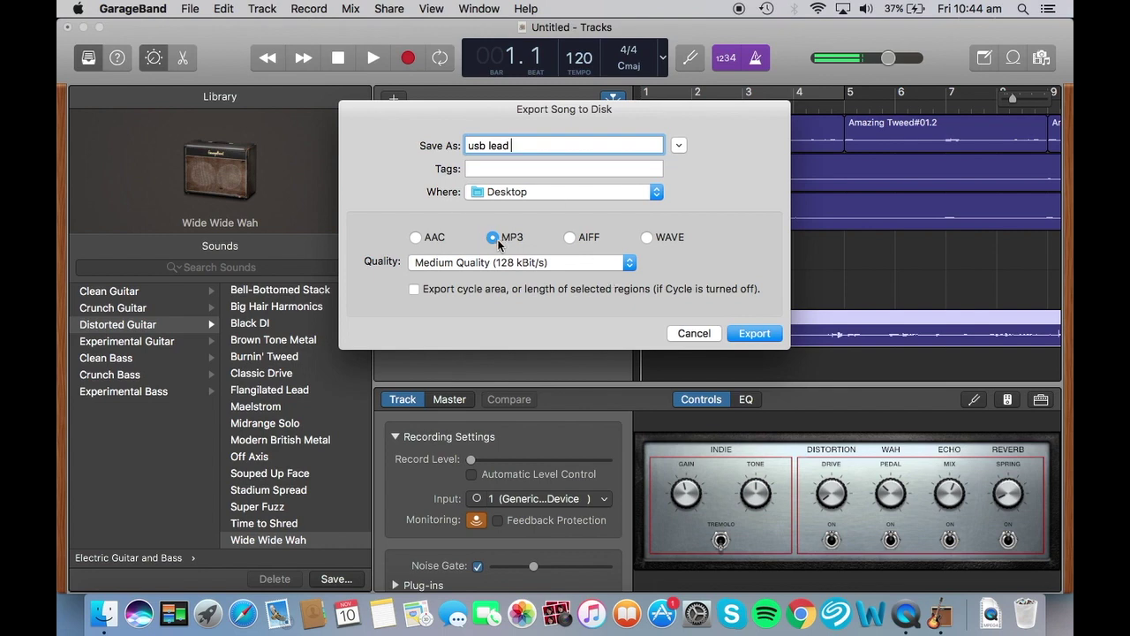
click(629, 264)
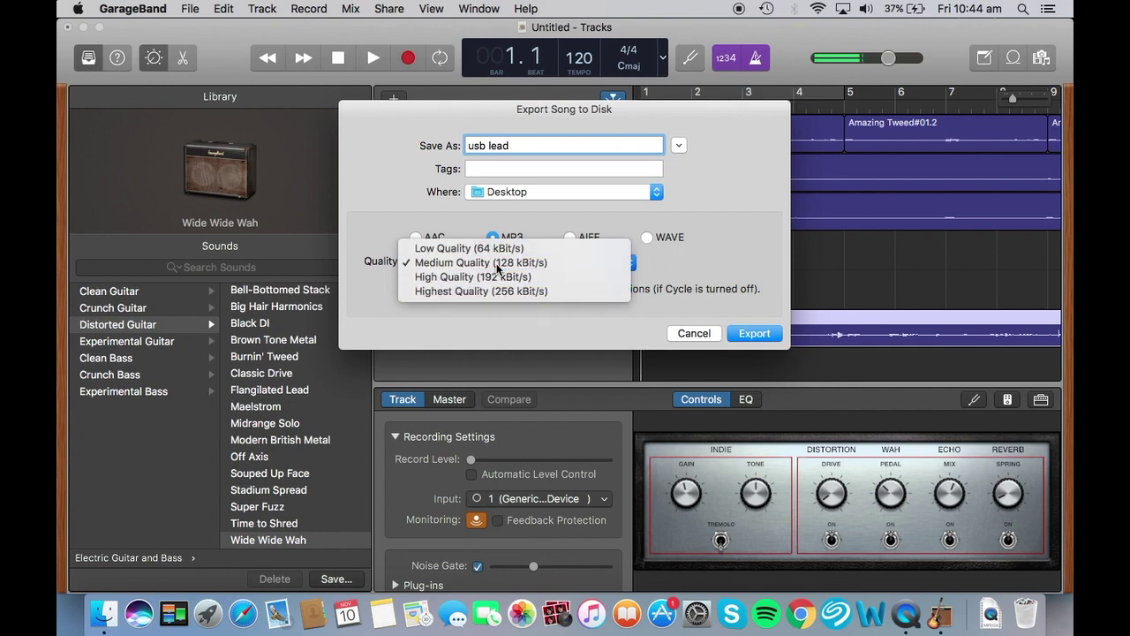
click(495, 262)
click(654, 193)
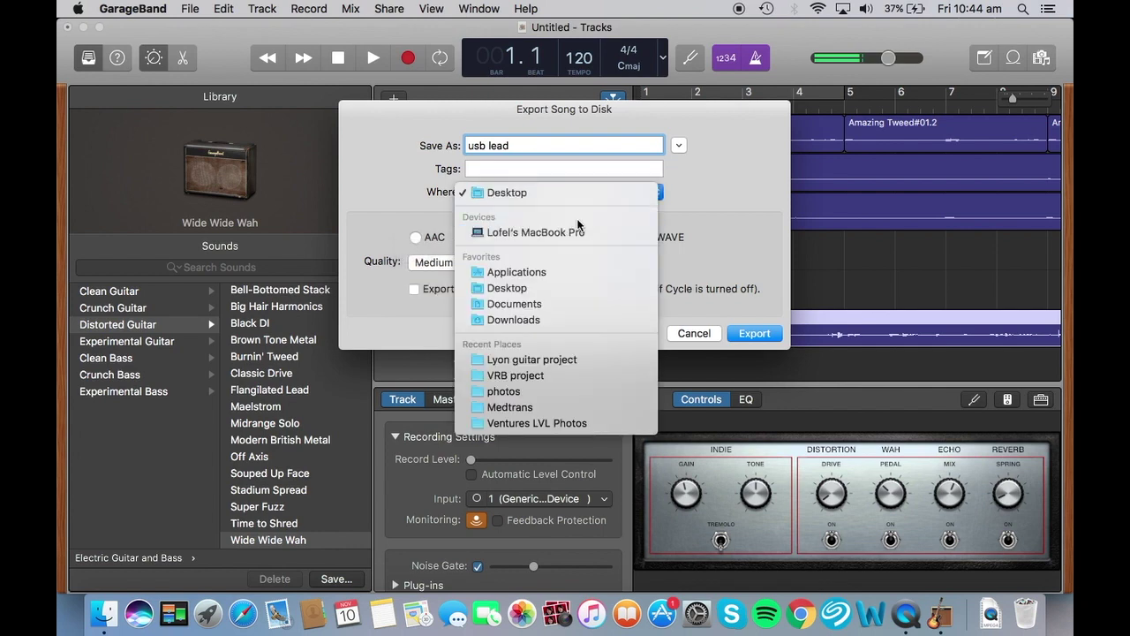
click(599, 194)
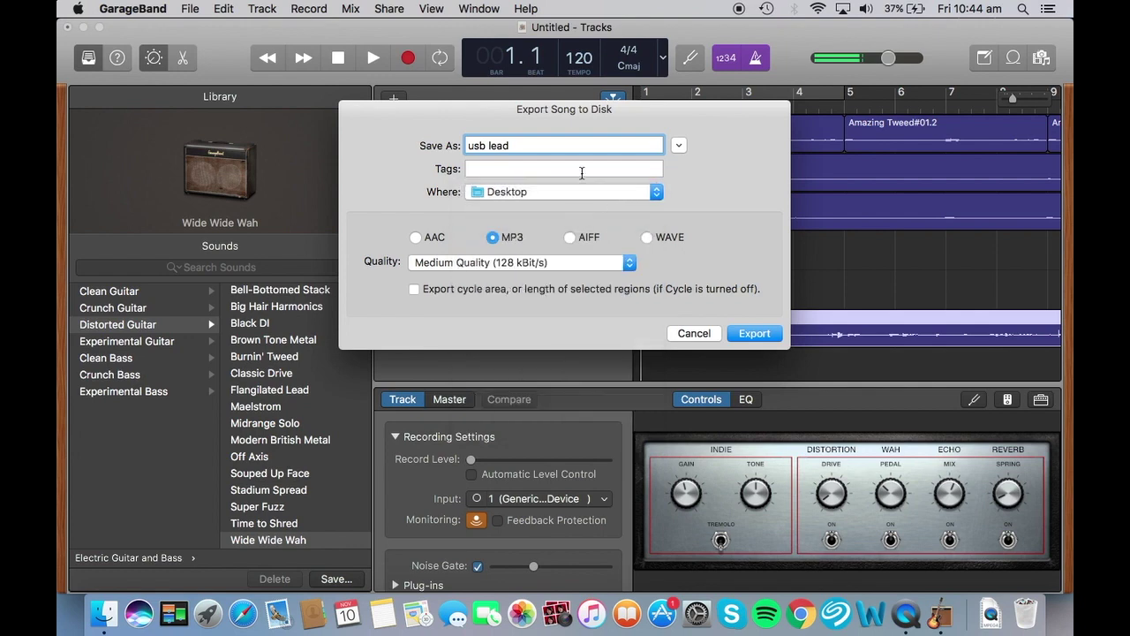
Start the export and let GarageBand bounce 'usb lead' to the Desktop.
click(754, 335)
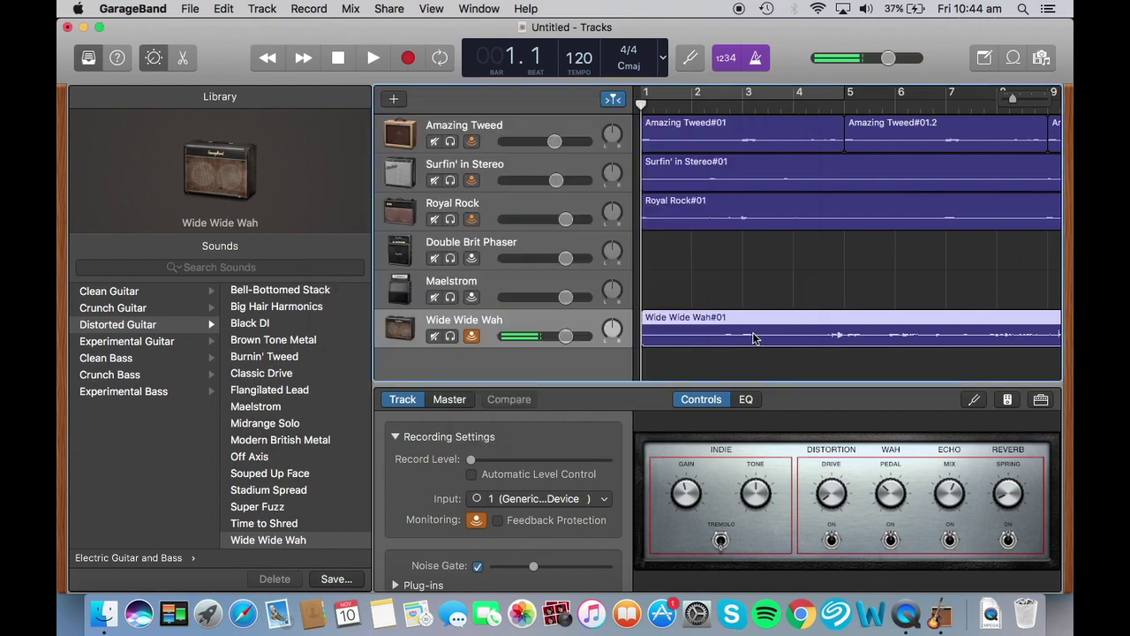